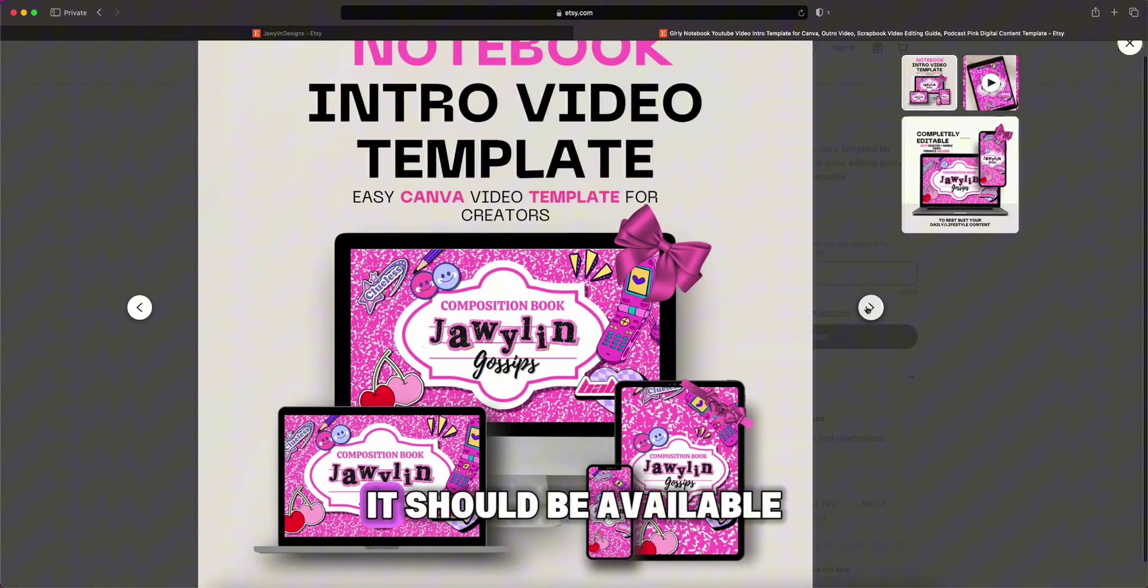
Step through the Etsy notebook template's preview images to the Completely Editable preview.
{"action": "left_click", "coordinate": [870, 314]}
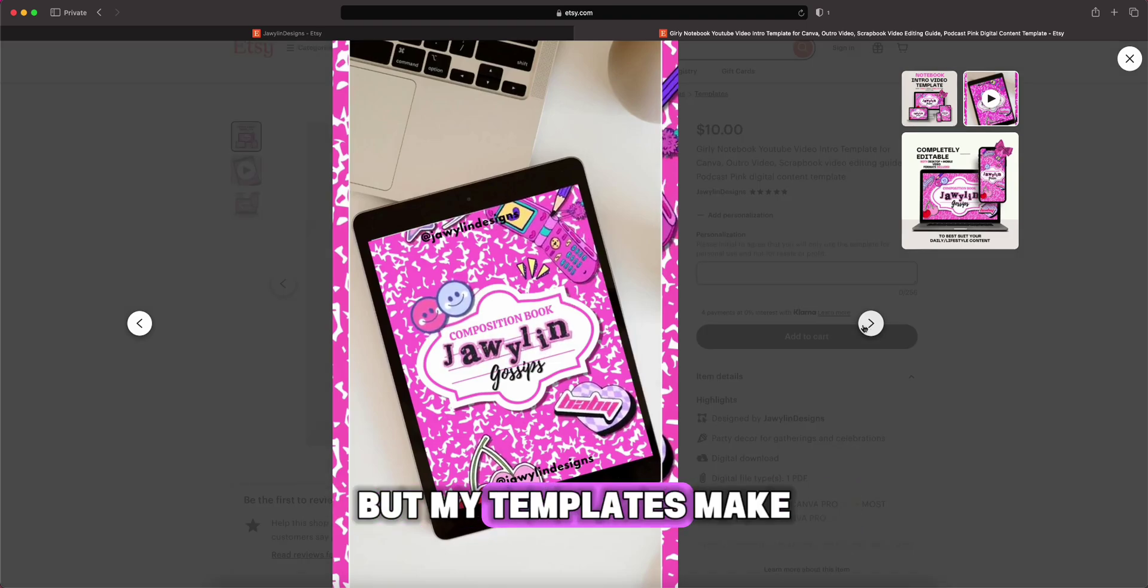
{"action": "left_click", "coordinate": [870, 324]}
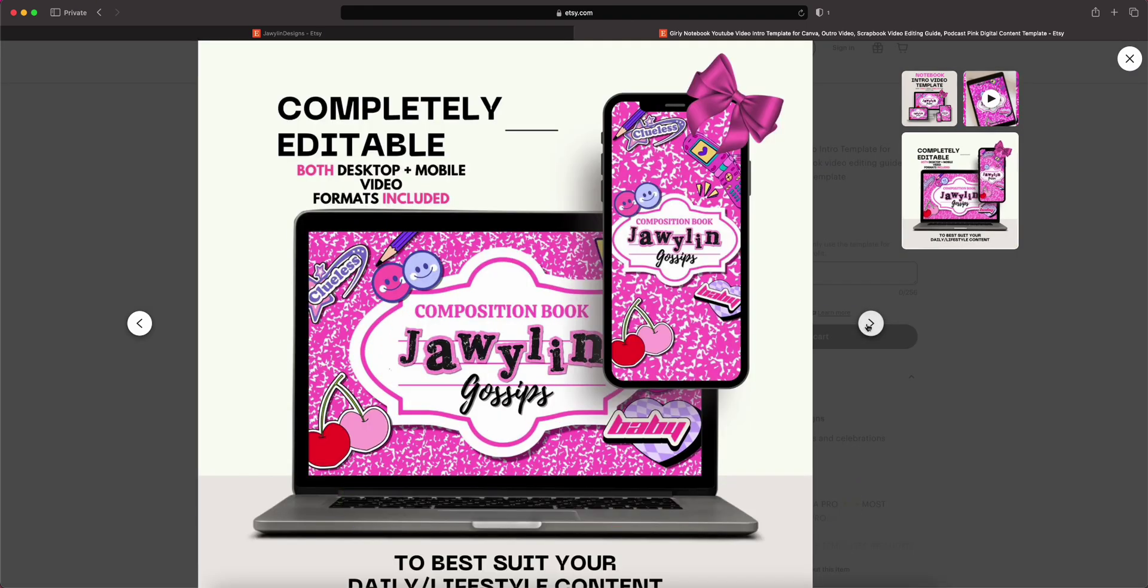
{"action": "left_click", "coordinate": [879, 326]}
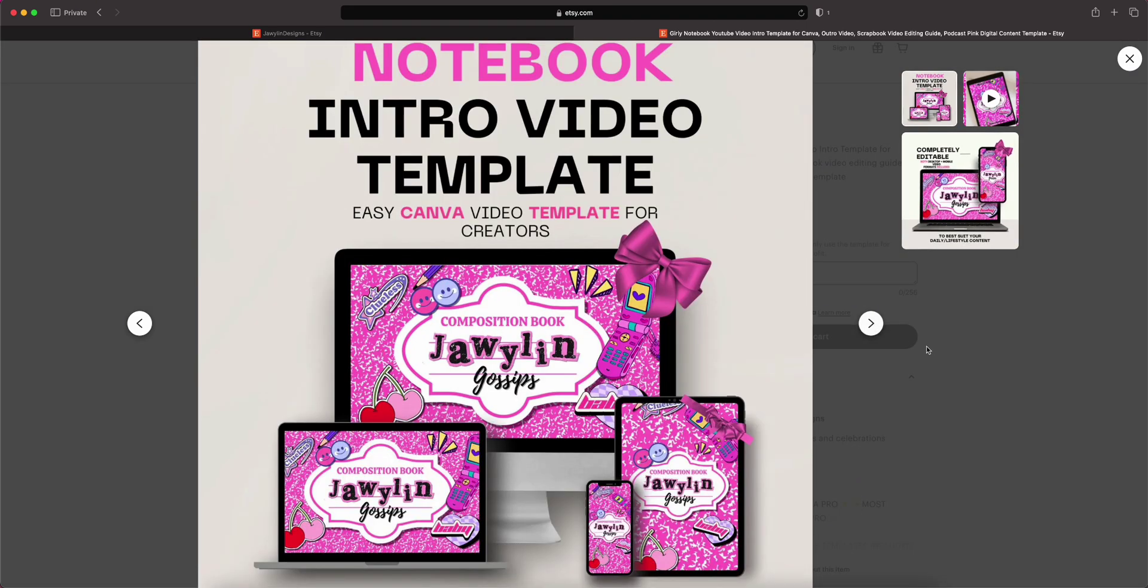
{"action": "left_click", "coordinate": [875, 328]}
{"action": "left_click", "coordinate": [875, 329]}
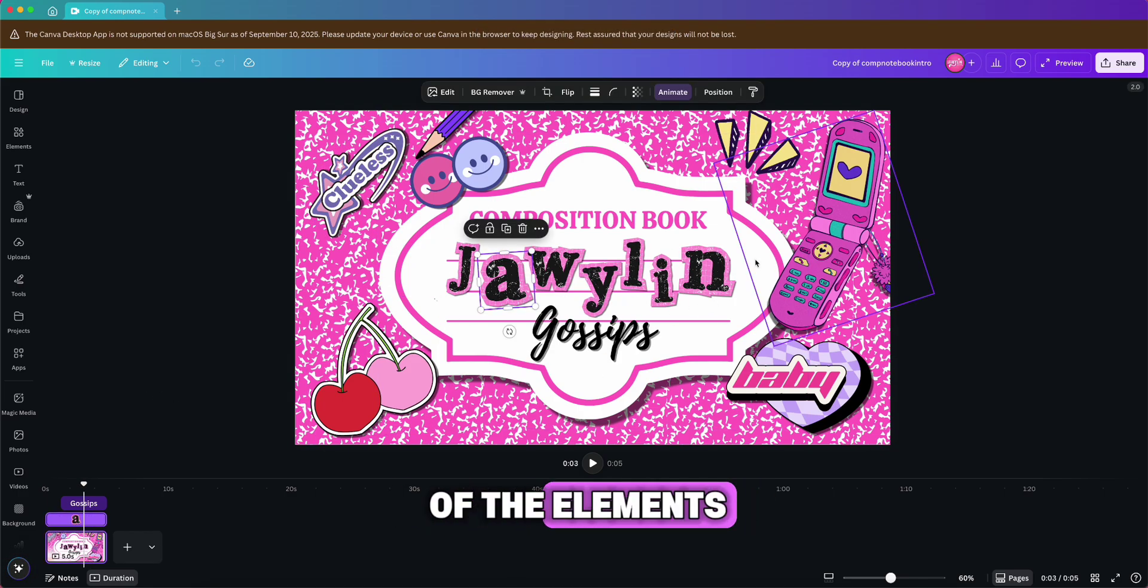
Open the Layers list from the letter i's Layer menu and select the pink background layer.
{"action": "right_click", "coordinate": [660, 275]}
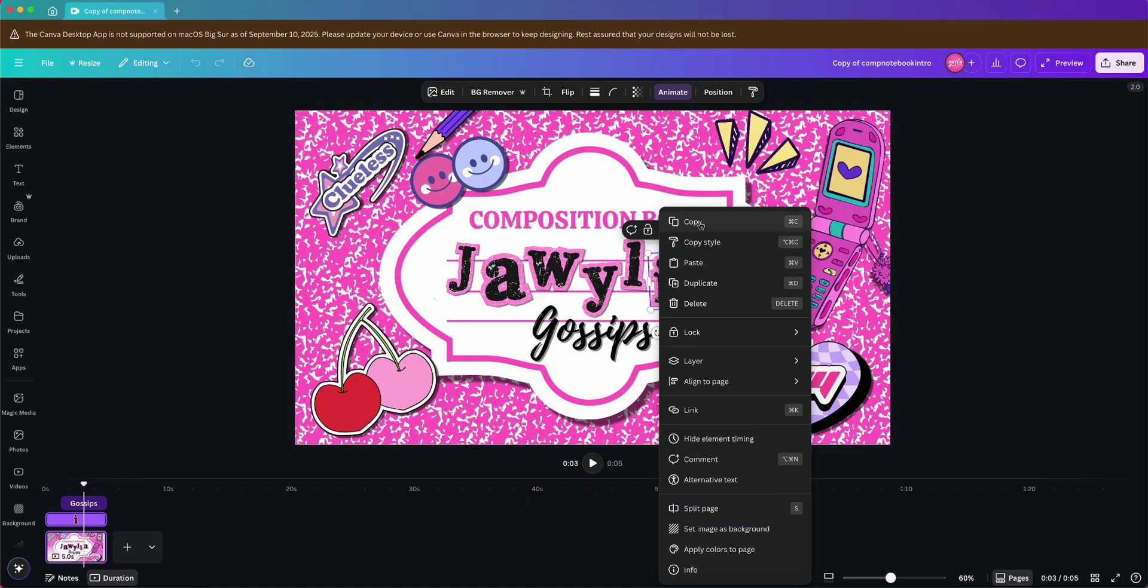
{"action": "mouse_move", "coordinate": [706, 362]}
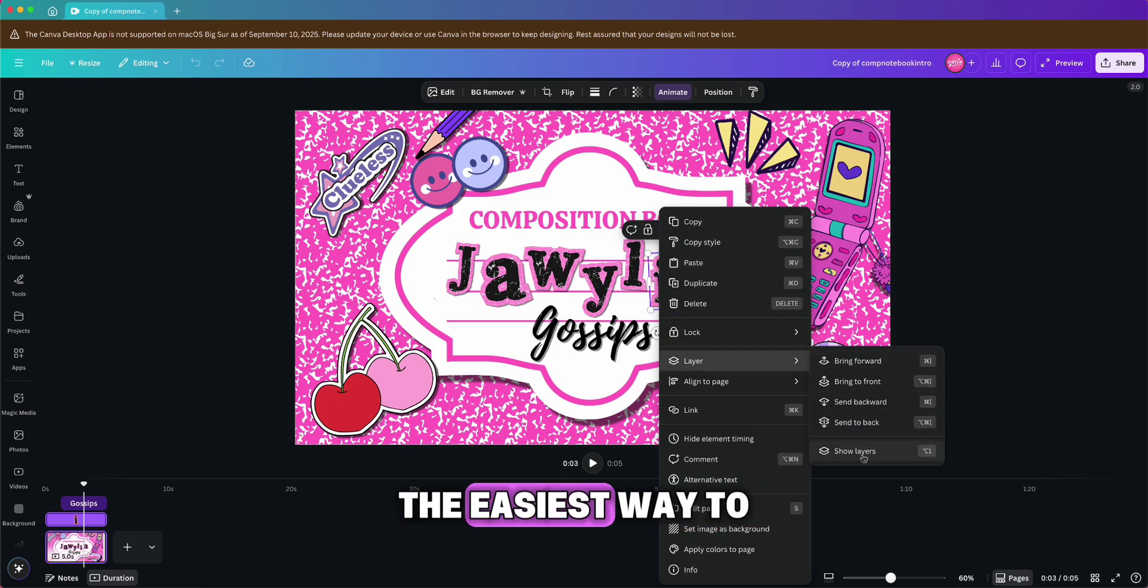
{"action": "left_click", "coordinate": [896, 456]}
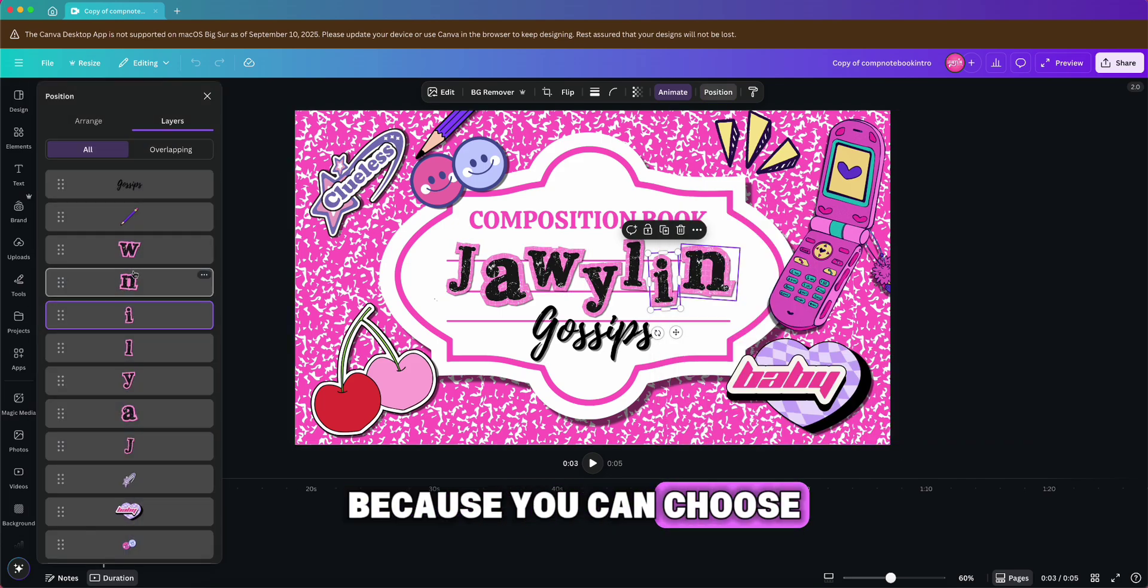
{"action": "scroll", "coordinate": [134, 274], "scroll_direction": "down", "scroll_amount": 5}
{"action": "scroll", "coordinate": [134, 274], "scroll_direction": "down", "scroll_amount": 2}
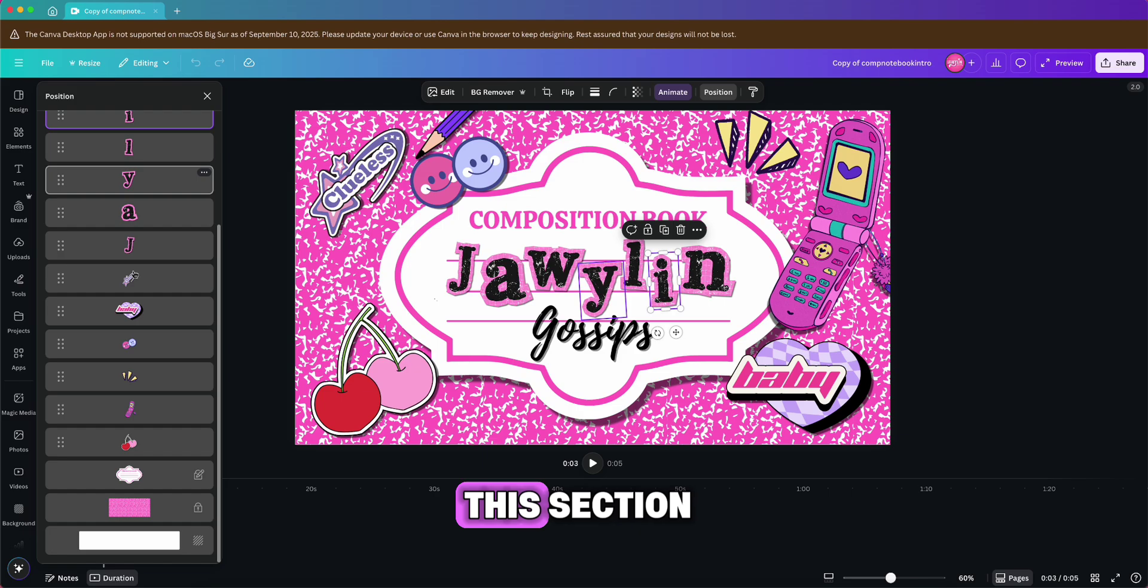
{"action": "scroll", "coordinate": [134, 274], "scroll_direction": "up", "scroll_amount": 6}
{"action": "scroll", "coordinate": [134, 275], "scroll_direction": "down", "scroll_amount": 5}
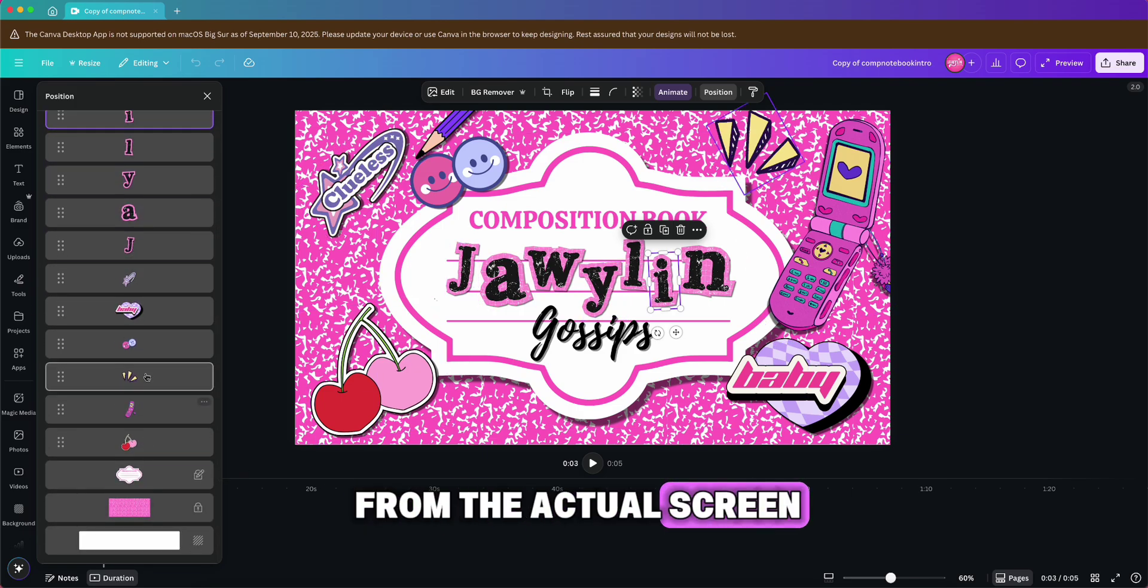
{"action": "left_click", "coordinate": [302, 357]}
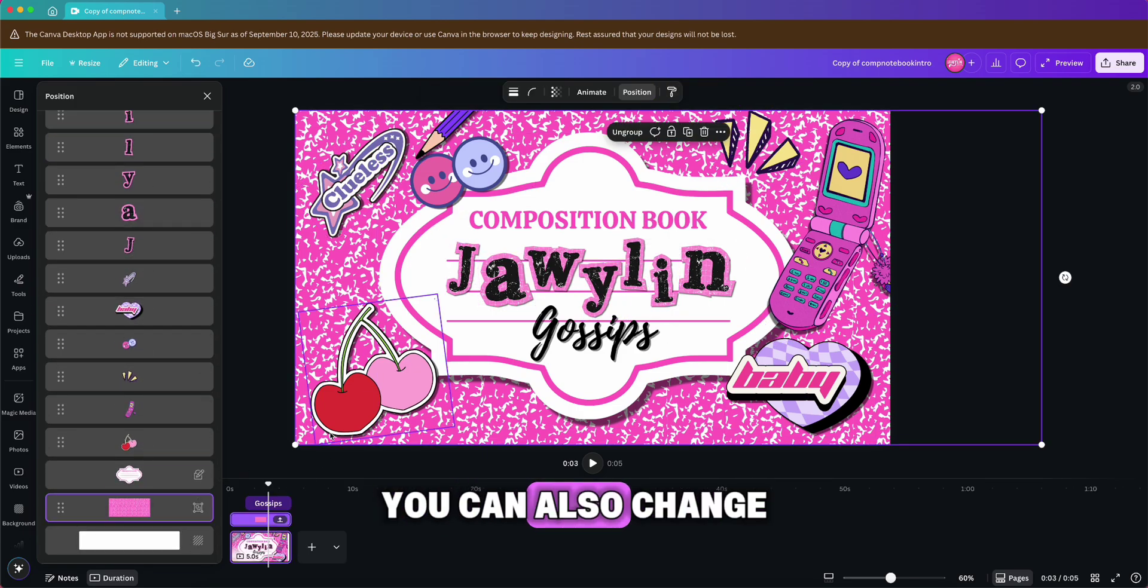
Recolour the left section of the composition-book background purple.
{"action": "left_click", "coordinate": [305, 249]}
{"action": "left_click", "coordinate": [542, 93]}
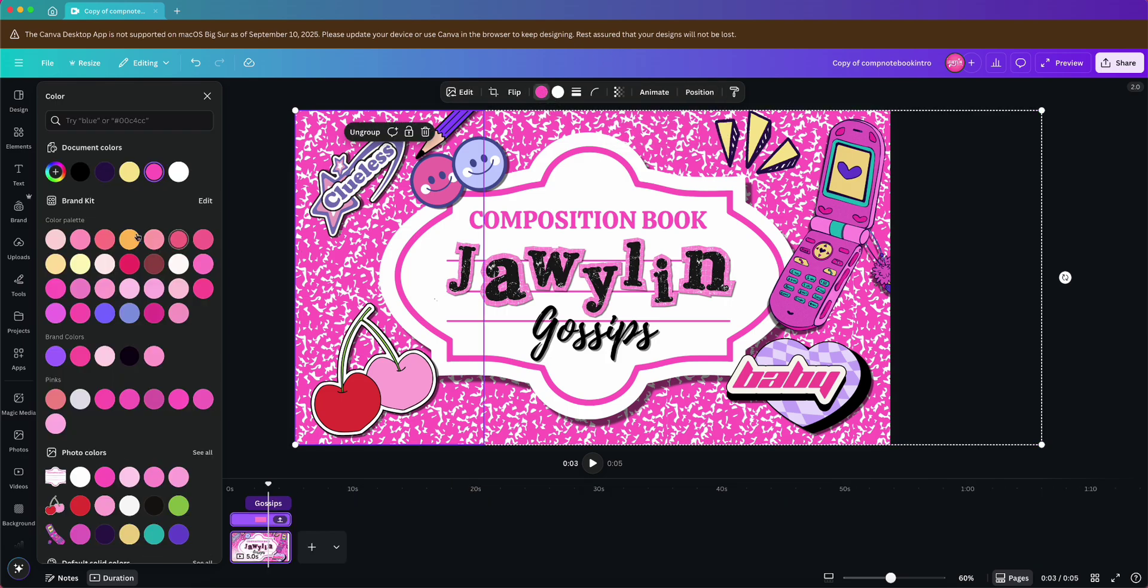
{"action": "left_click", "coordinate": [104, 313]}
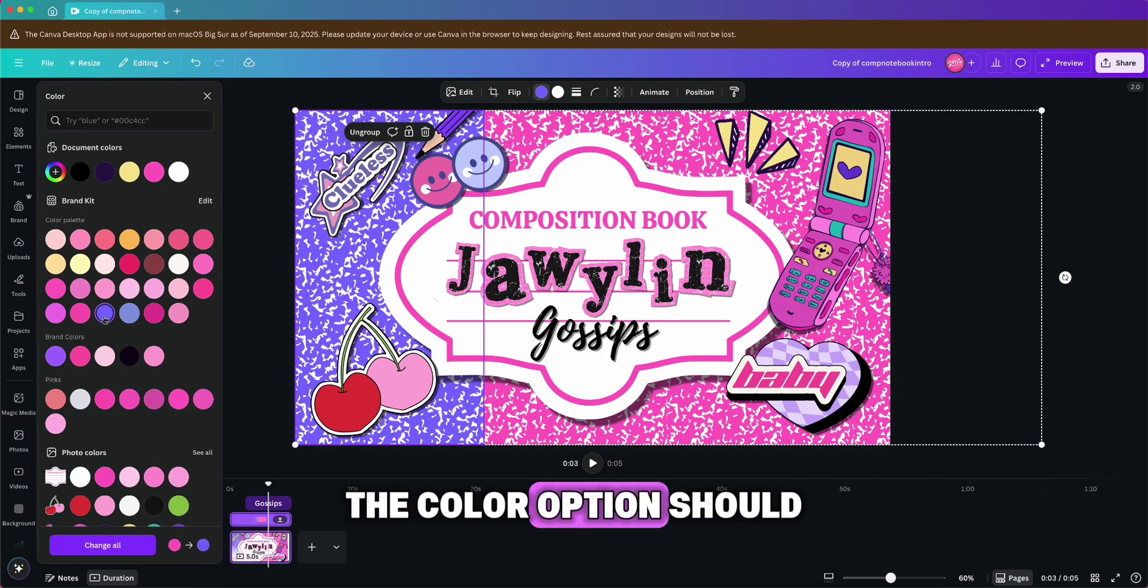
{"action": "scroll", "coordinate": [170, 474], "scroll_direction": "down", "scroll_amount": 3}
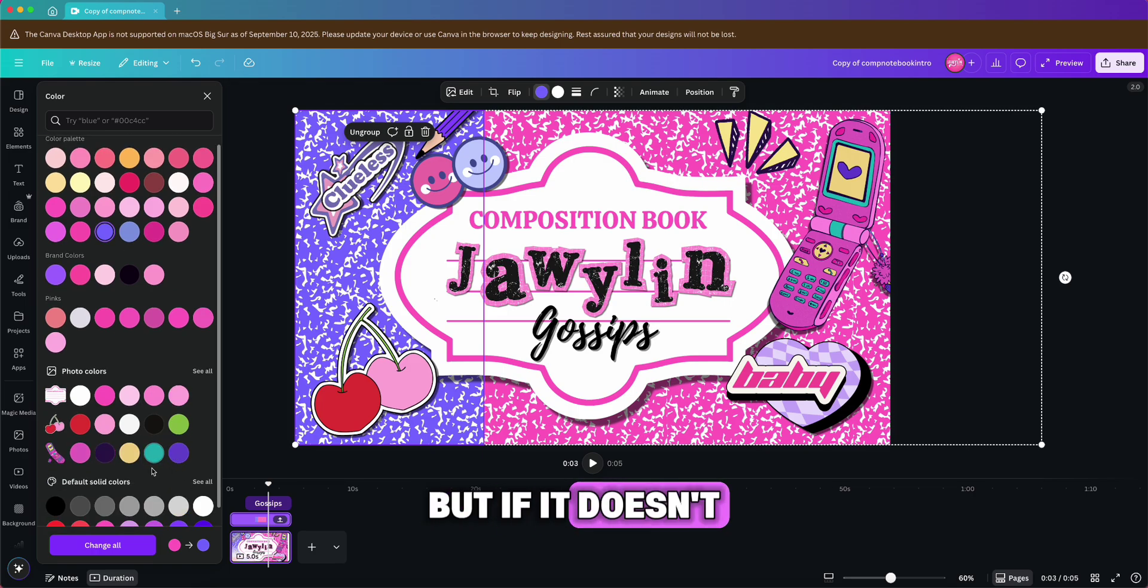
{"action": "left_click", "coordinate": [154, 455]}
{"action": "scroll", "coordinate": [173, 472], "scroll_direction": "down", "scroll_amount": 3}
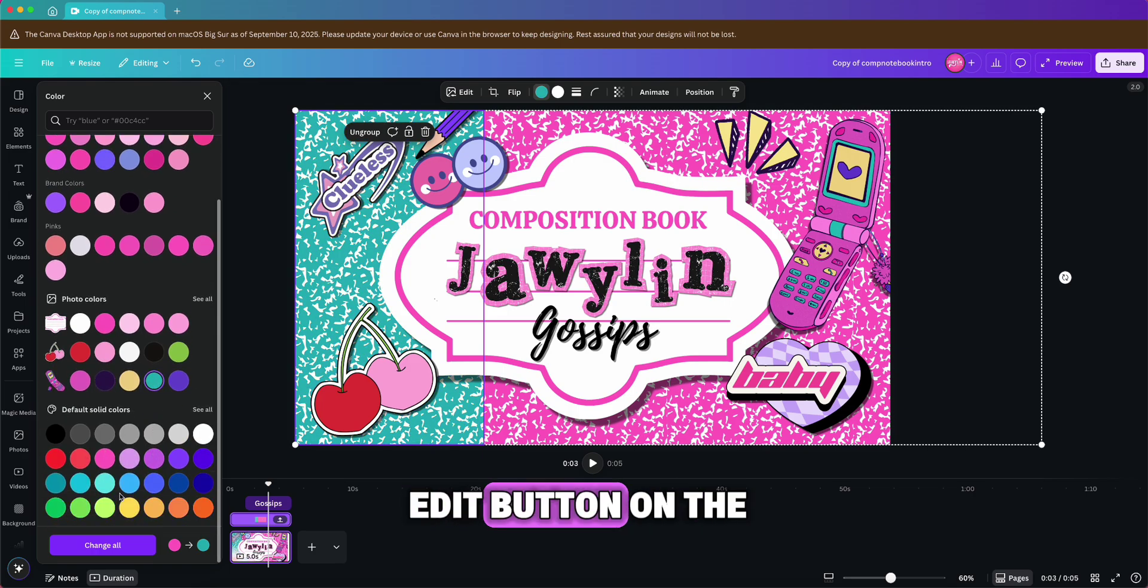
{"action": "left_click", "coordinate": [155, 459]}
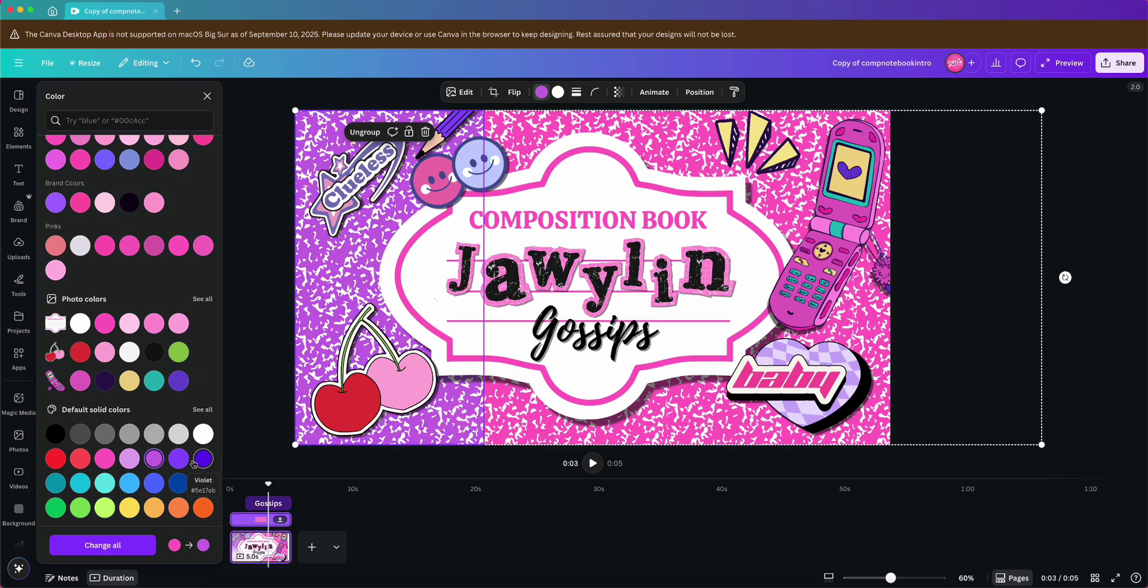
{"action": "scroll", "coordinate": [178, 463], "scroll_direction": "up", "scroll_amount": 5}
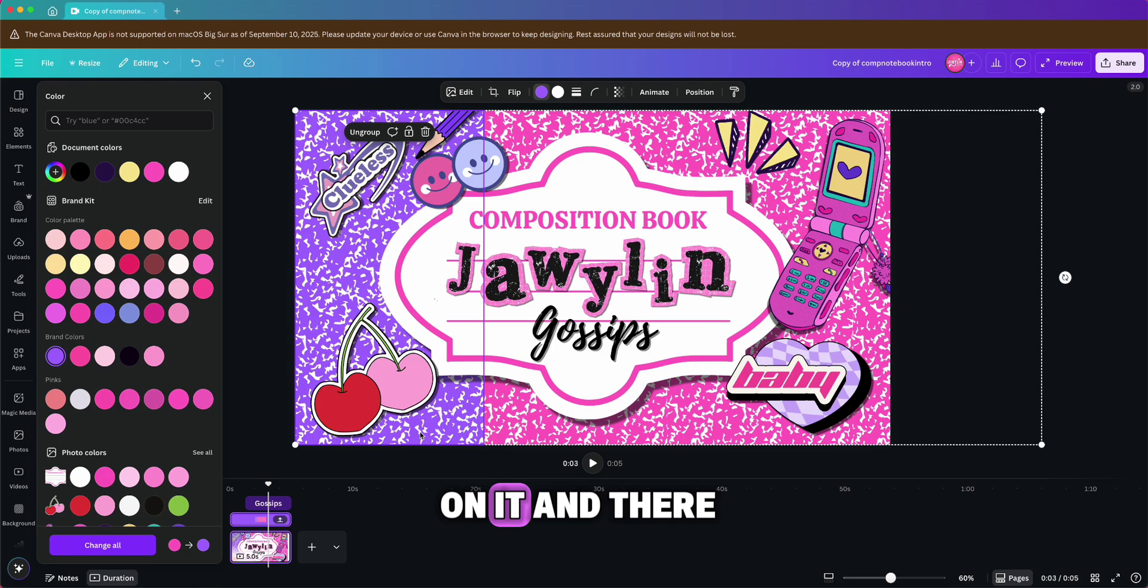
Copy the purple section's style and paste it onto the pink section.
{"action": "right_click", "coordinate": [355, 280]}
{"action": "left_click", "coordinate": [433, 316]}
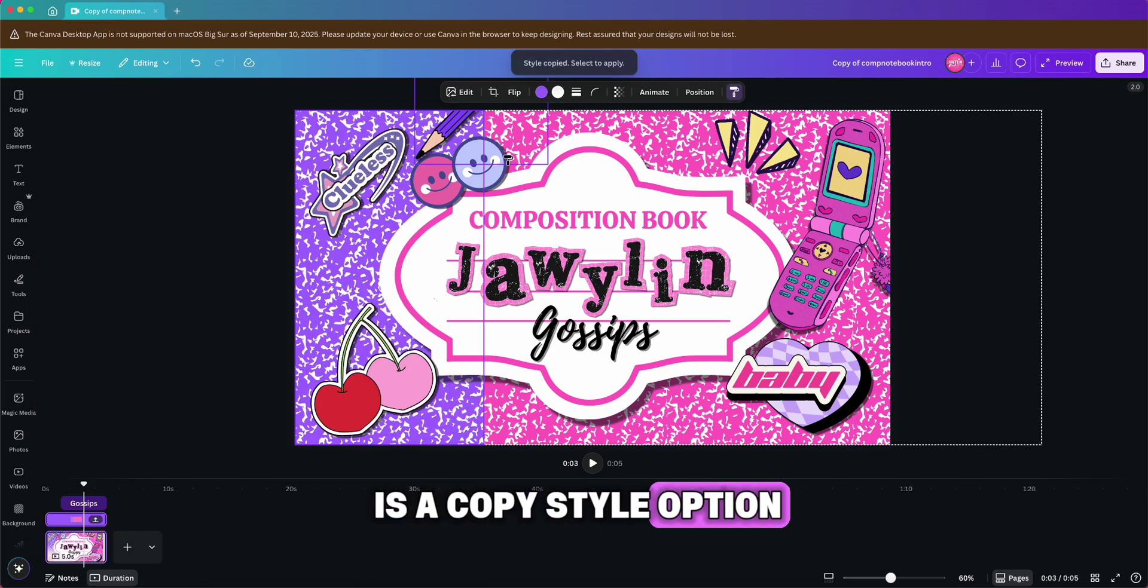
{"action": "left_click", "coordinate": [529, 442]}
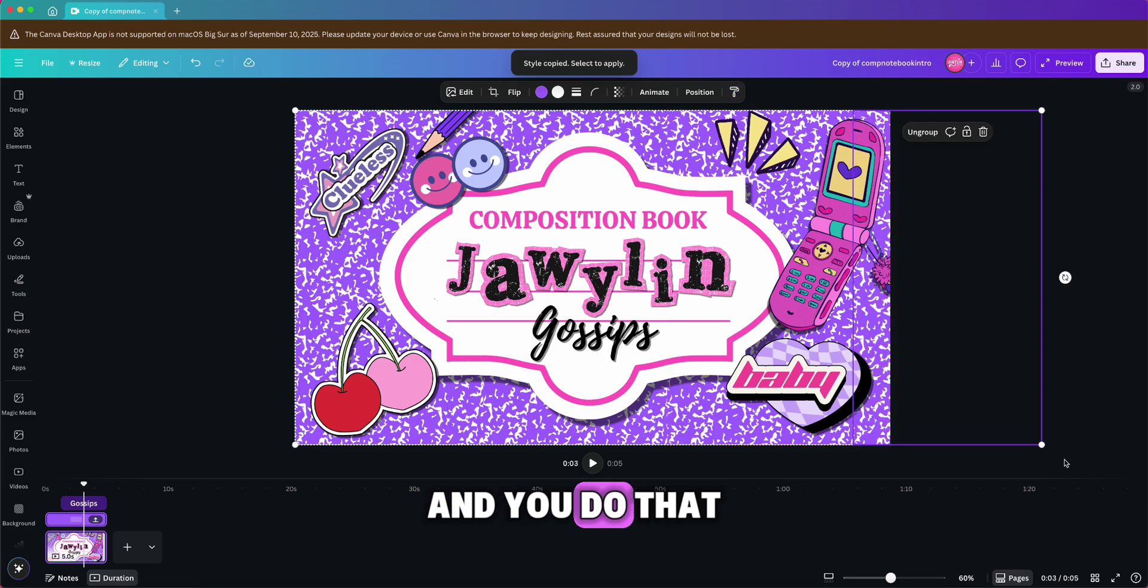
{"action": "key", "text": "Escape"}
Recolour the pencil sticker's purple via Adjust color edit: hue 43, saturation 85, brightness 35.
{"action": "left_click", "coordinate": [443, 120]}
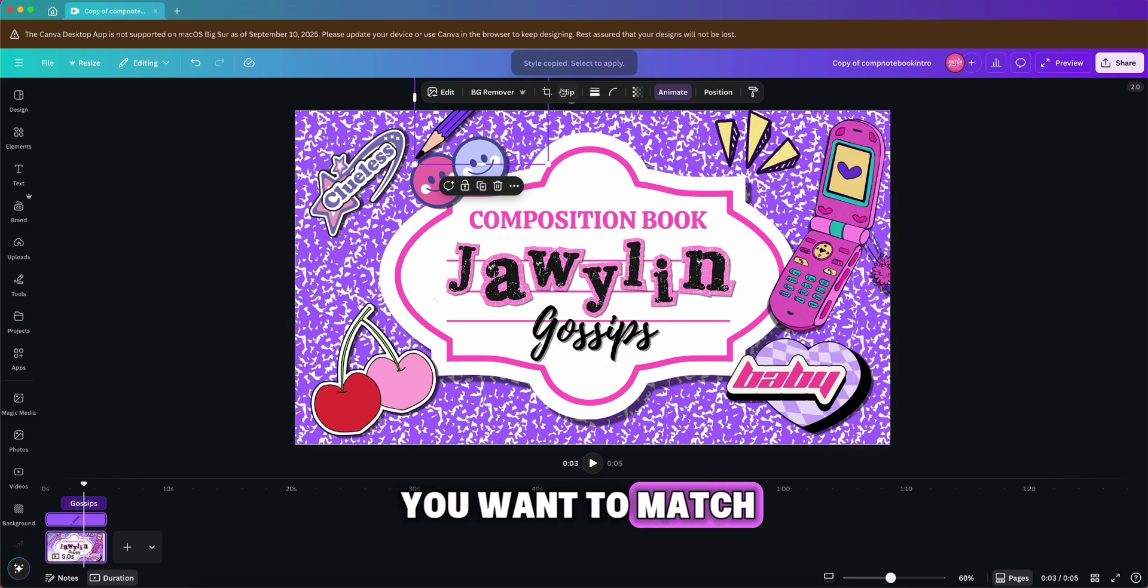
{"action": "left_click", "coordinate": [441, 92]}
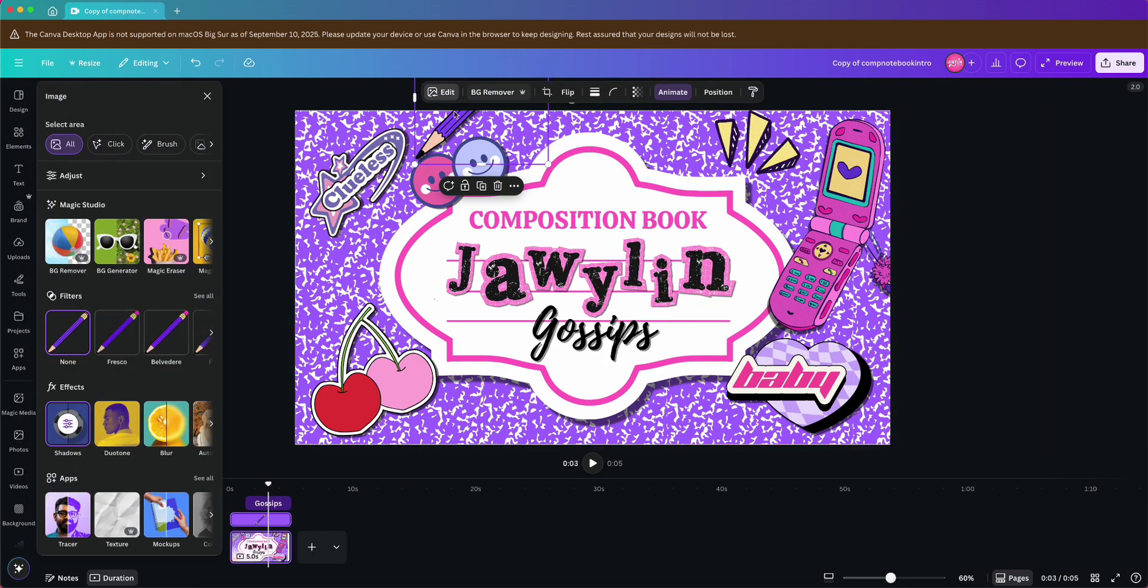
{"action": "left_click", "coordinate": [132, 176]}
{"action": "scroll", "coordinate": [114, 359], "scroll_direction": "down", "scroll_amount": 8}
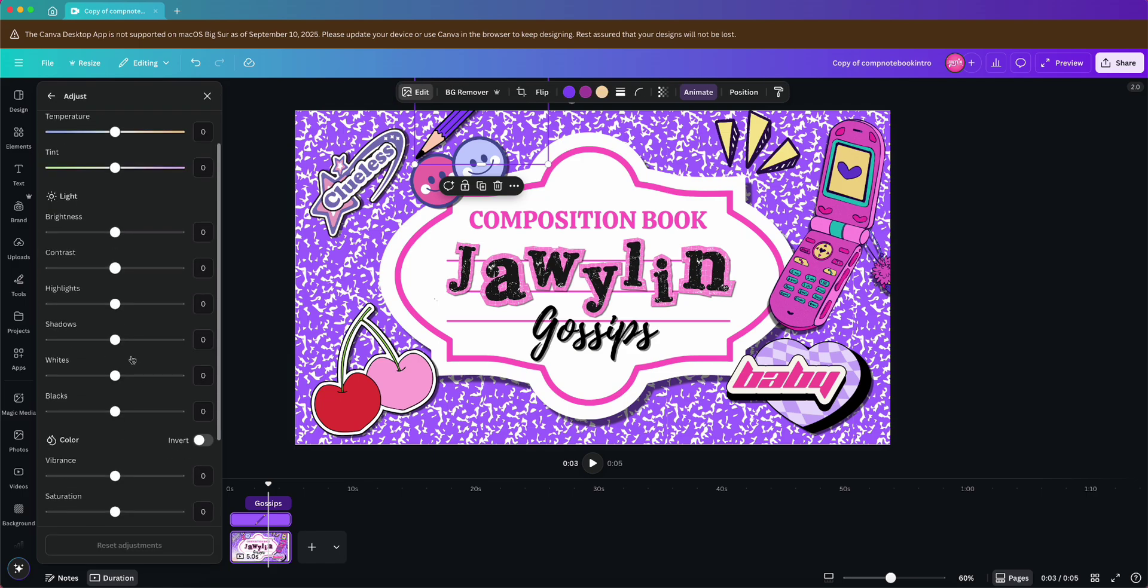
{"action": "left_click", "coordinate": [82, 363]}
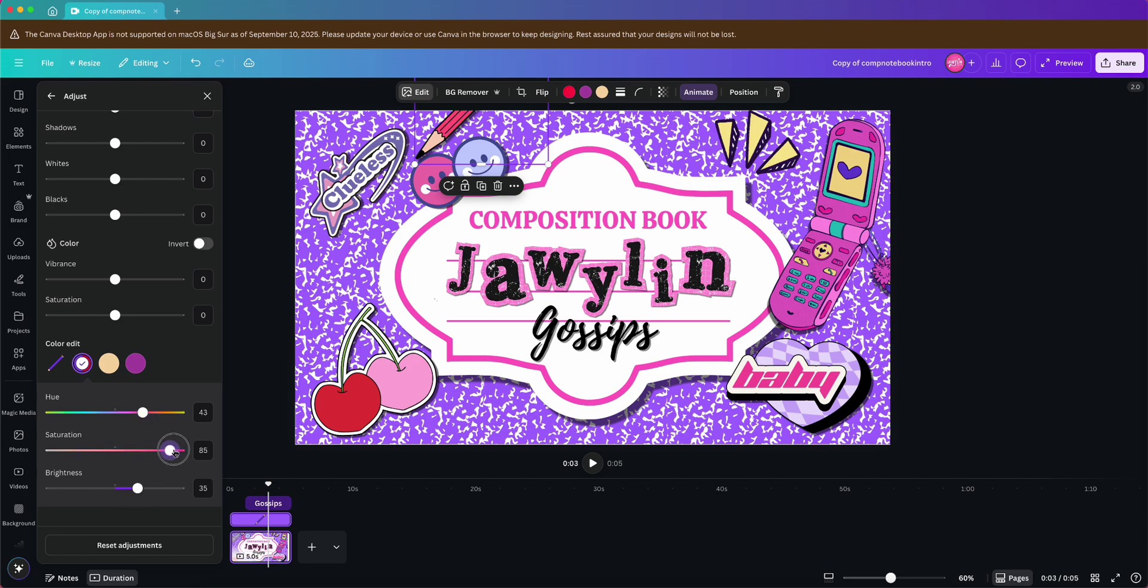
{"action": "left_click", "coordinate": [357, 267]}
Reopen the Layers list, undo an accidental smiley-sticker move, and select the J letter.
{"action": "right_click", "coordinate": [357, 268]}
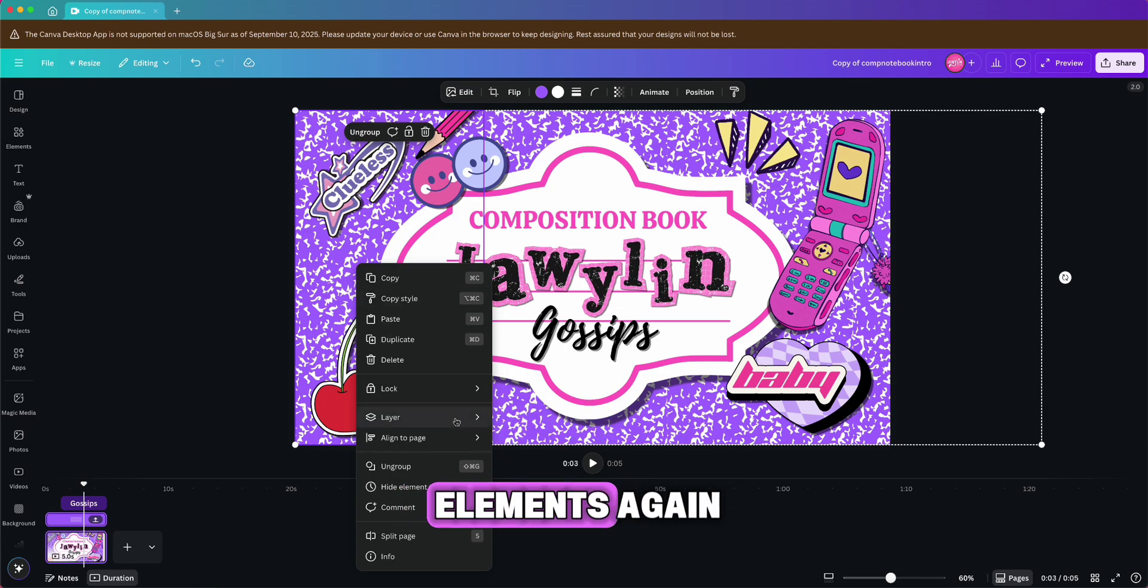
{"action": "mouse_move", "coordinate": [457, 422]}
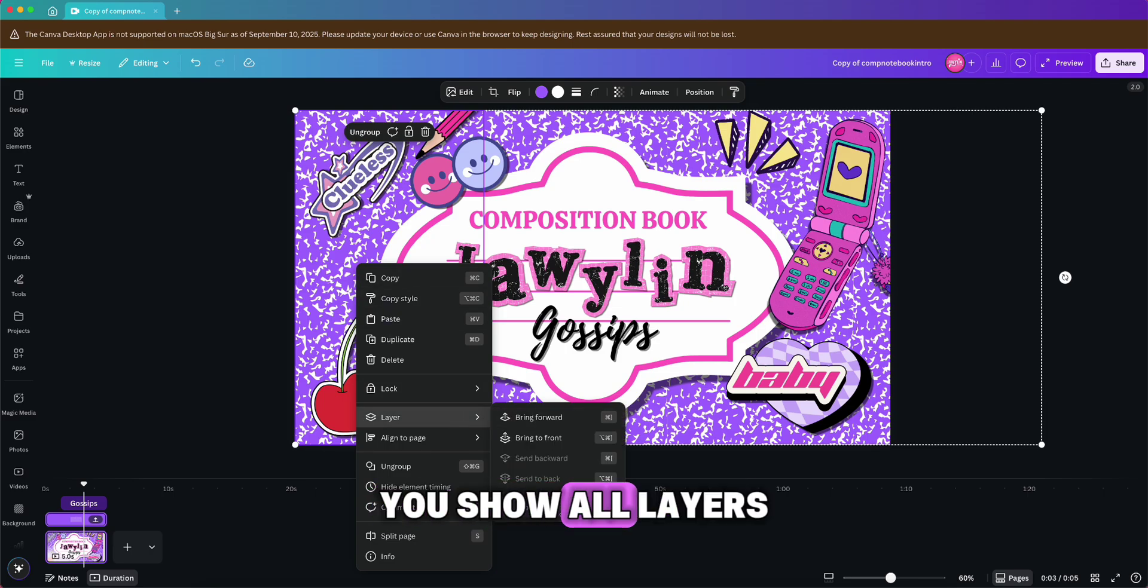
{"action": "left_click", "coordinate": [532, 507]}
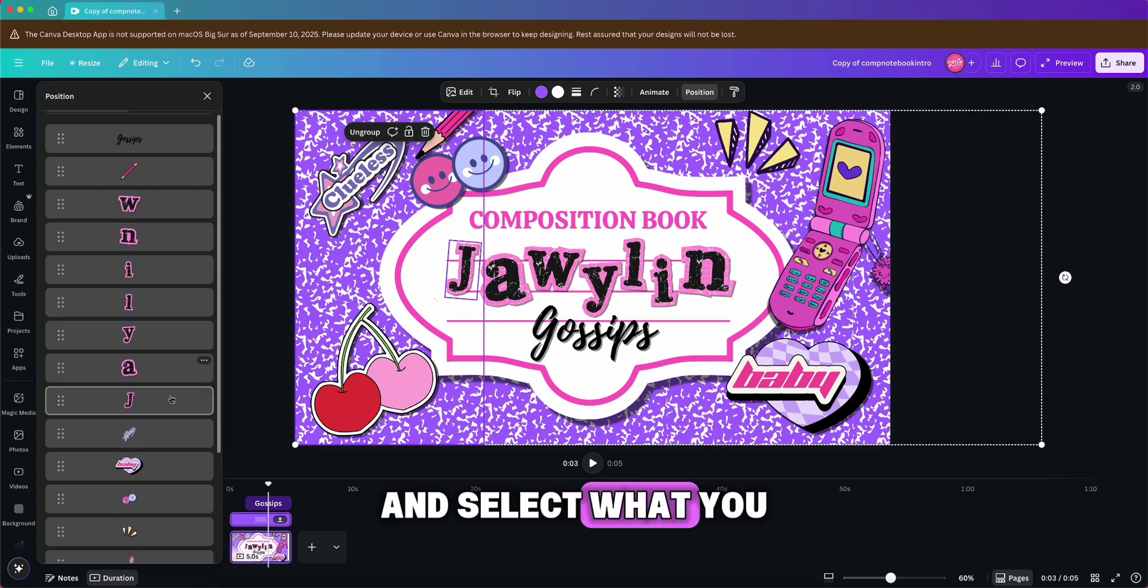
{"action": "scroll", "coordinate": [172, 399], "scroll_direction": "down", "scroll_amount": 3}
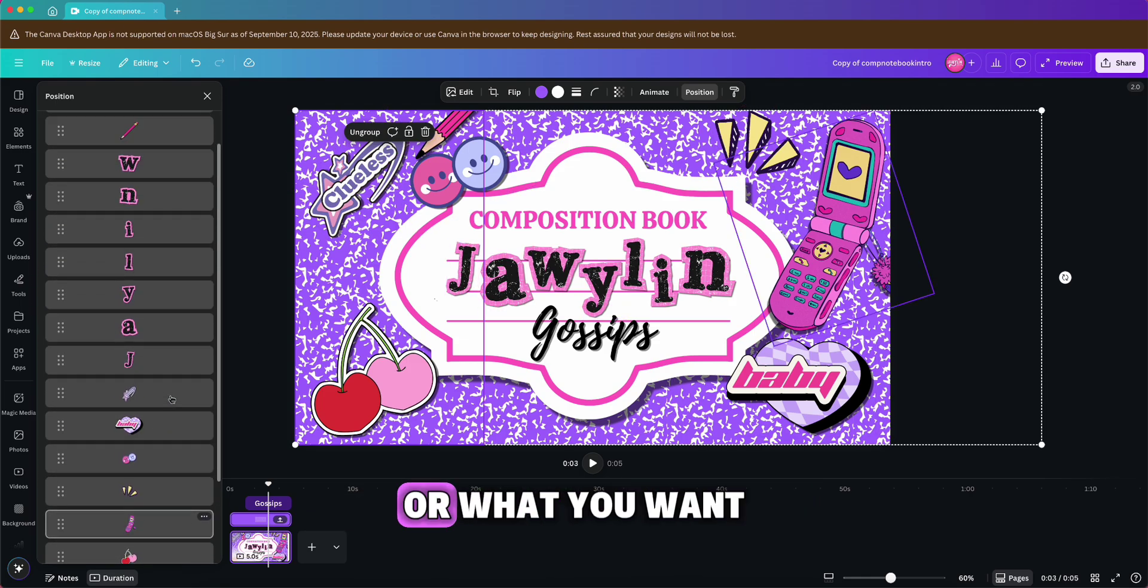
{"action": "scroll", "coordinate": [172, 400], "scroll_direction": "up", "scroll_amount": 3}
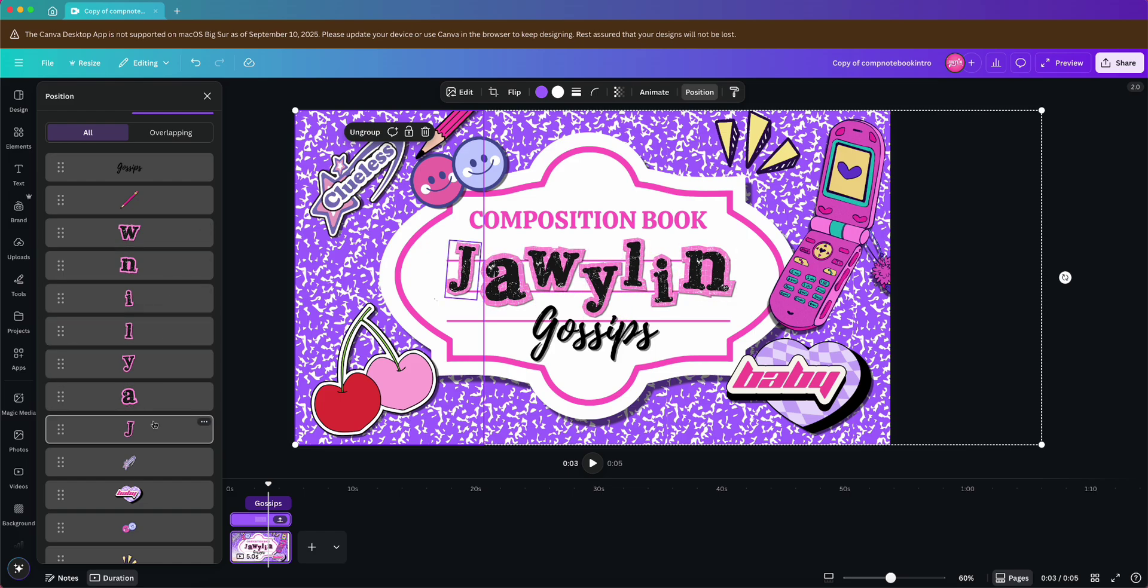
{"action": "left_click_drag", "start_coordinate": [448, 158], "coordinate": [465, 173]}
{"action": "key", "text": "super+z"}
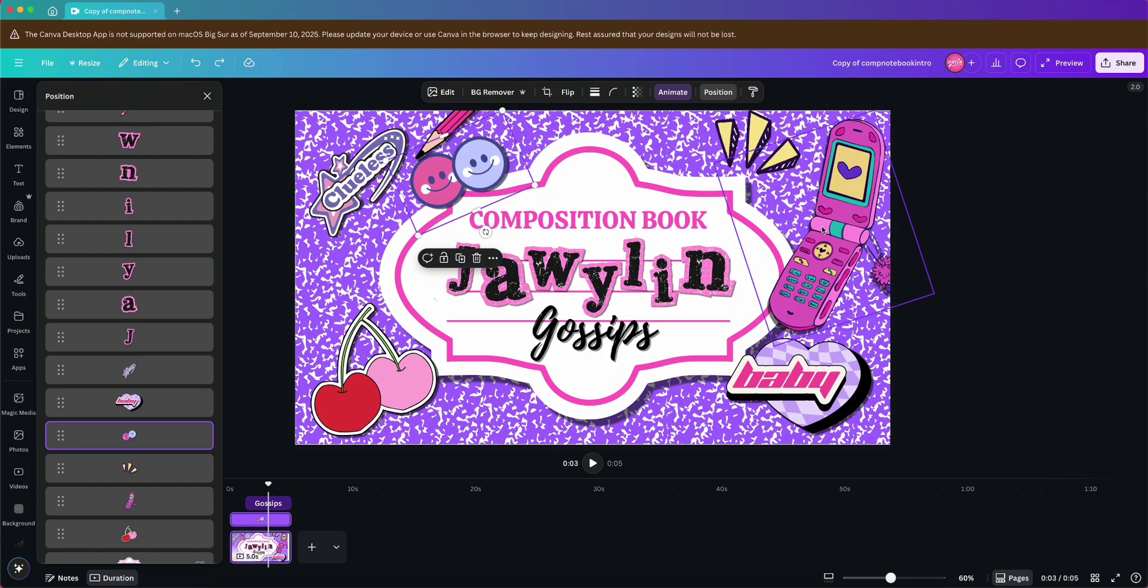
{"action": "left_click", "coordinate": [463, 275]}
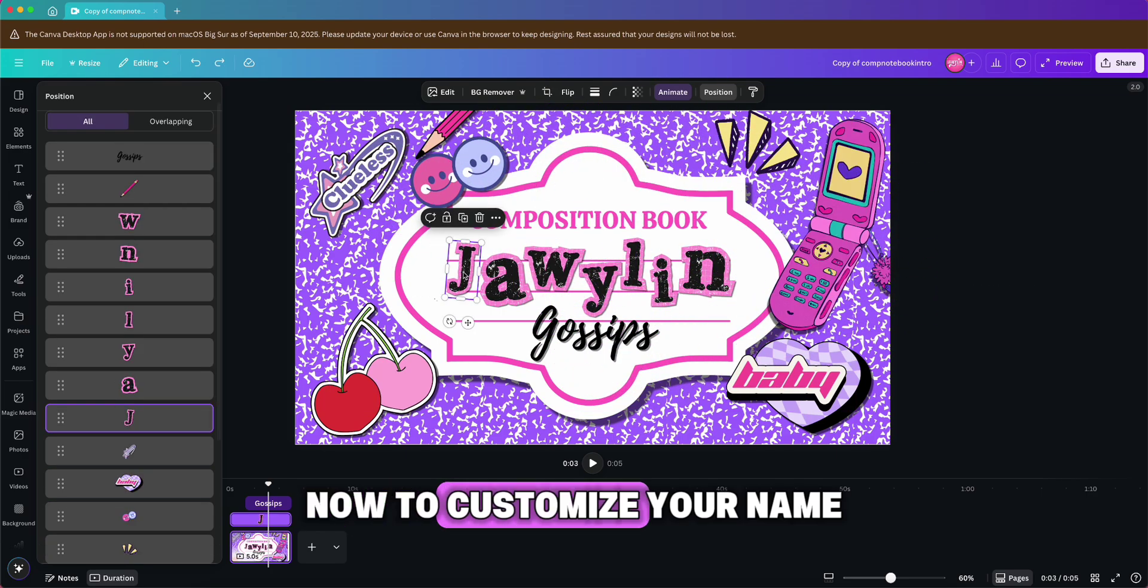
Bring up letter graphics similar to the J via Info > See more like this.
{"action": "right_click", "coordinate": [464, 275]}
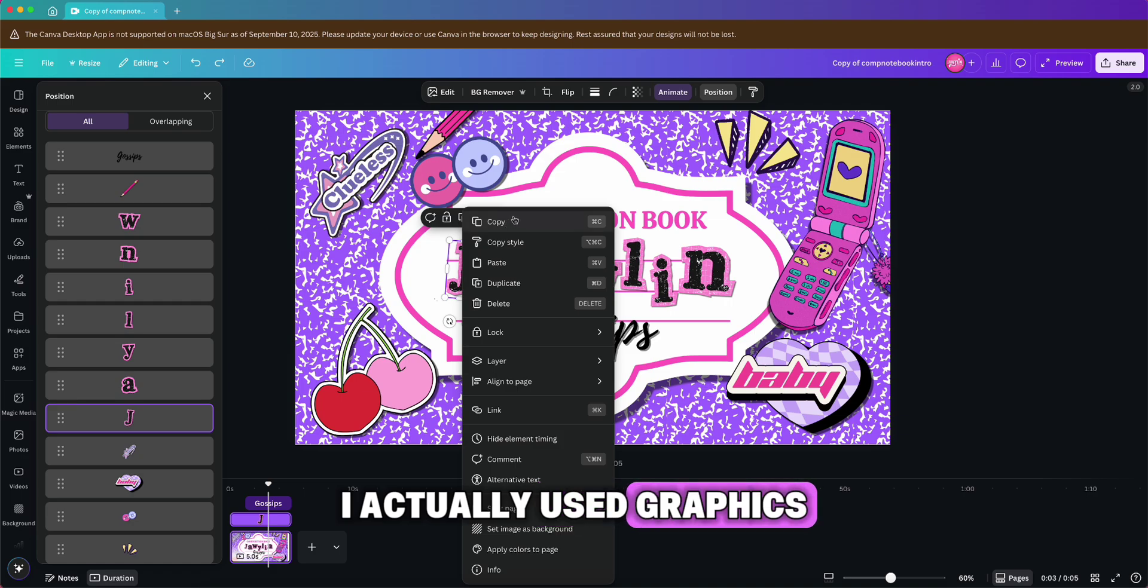
{"action": "left_click", "coordinate": [526, 574]}
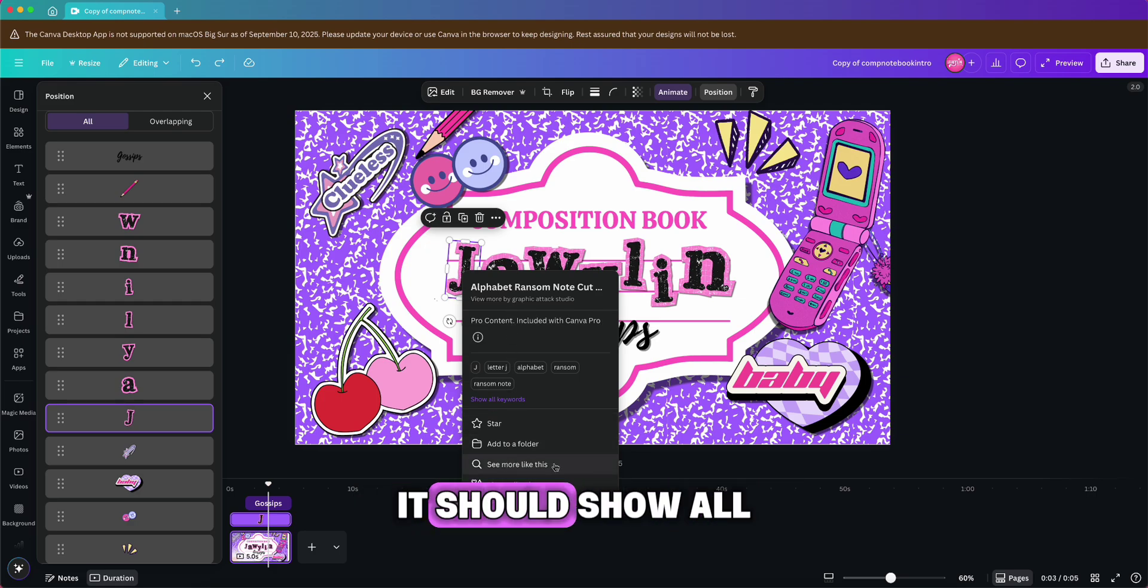
{"action": "left_click", "coordinate": [527, 465]}
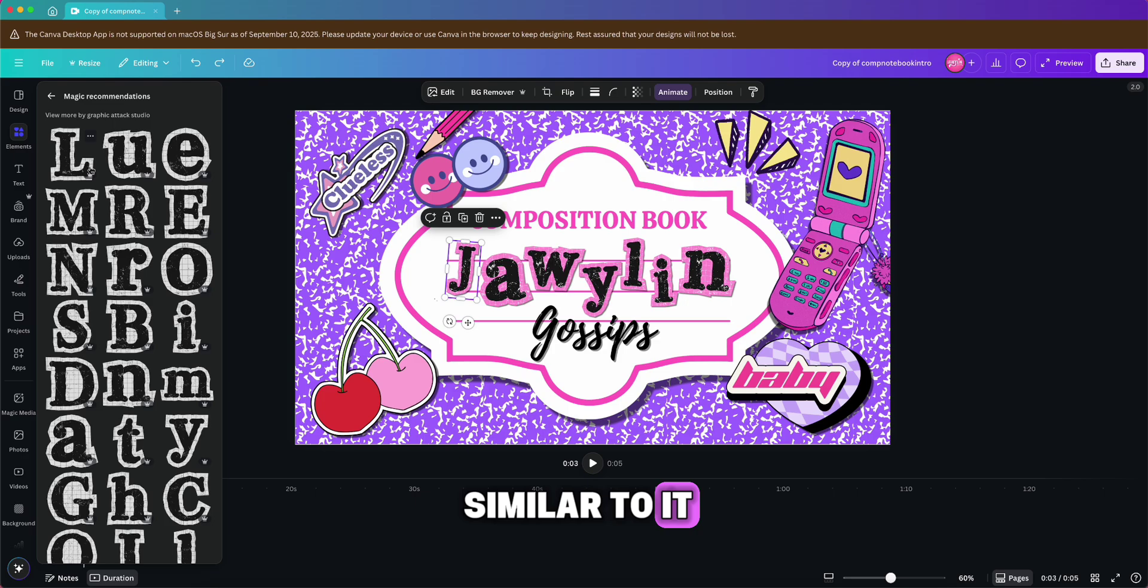
{"action": "scroll", "coordinate": [95, 172], "scroll_direction": "down", "scroll_amount": 1}
{"action": "scroll", "coordinate": [95, 172], "scroll_direction": "down", "scroll_amount": 5}
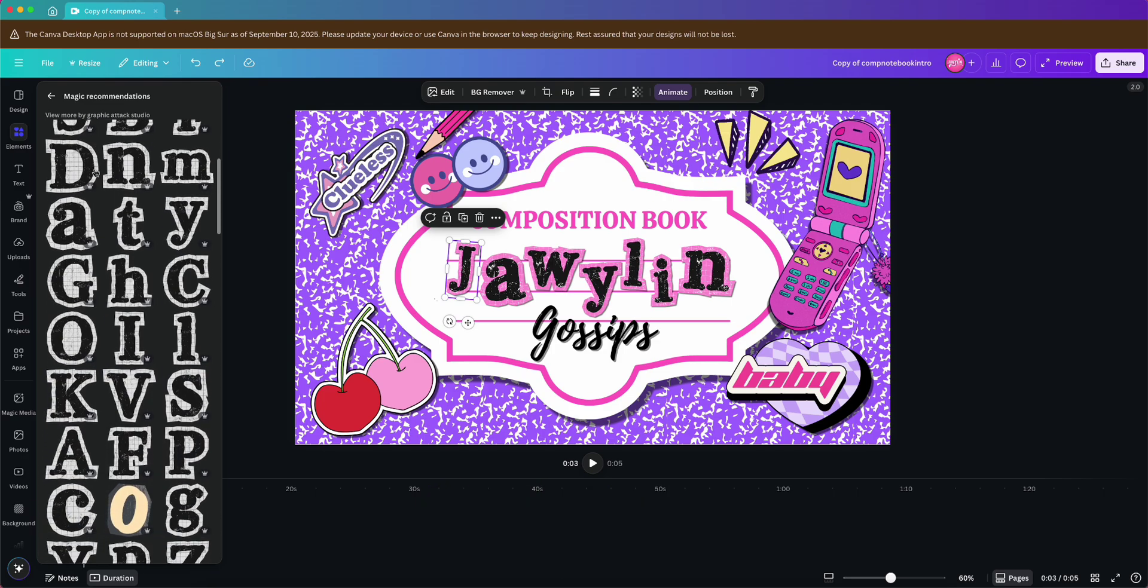
{"action": "scroll", "coordinate": [94, 173], "scroll_direction": "down", "scroll_amount": 8}
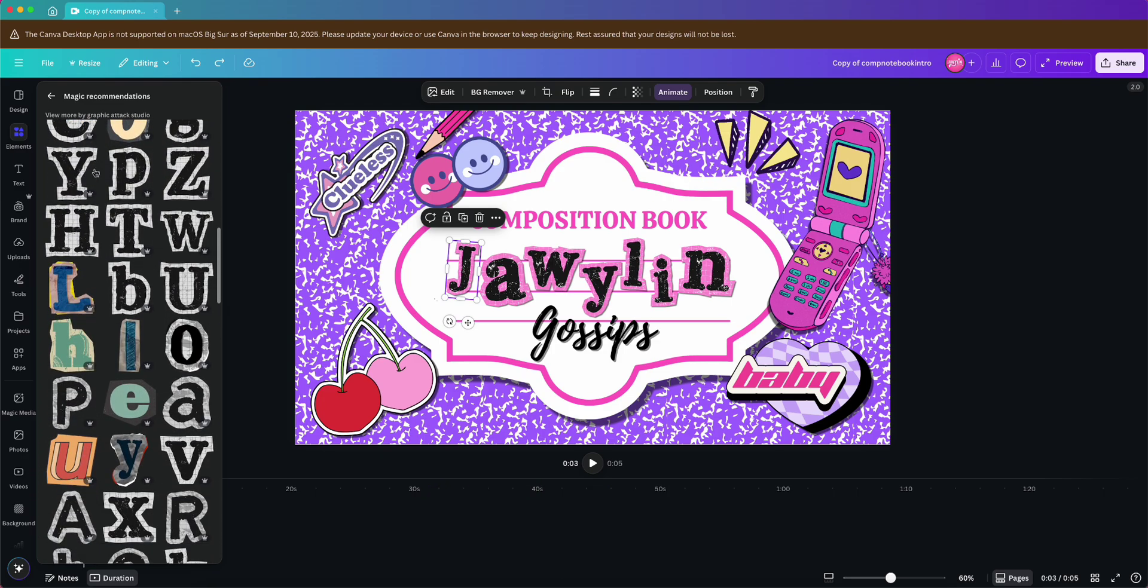
{"action": "scroll", "coordinate": [95, 173], "scroll_direction": "down", "scroll_amount": 10}
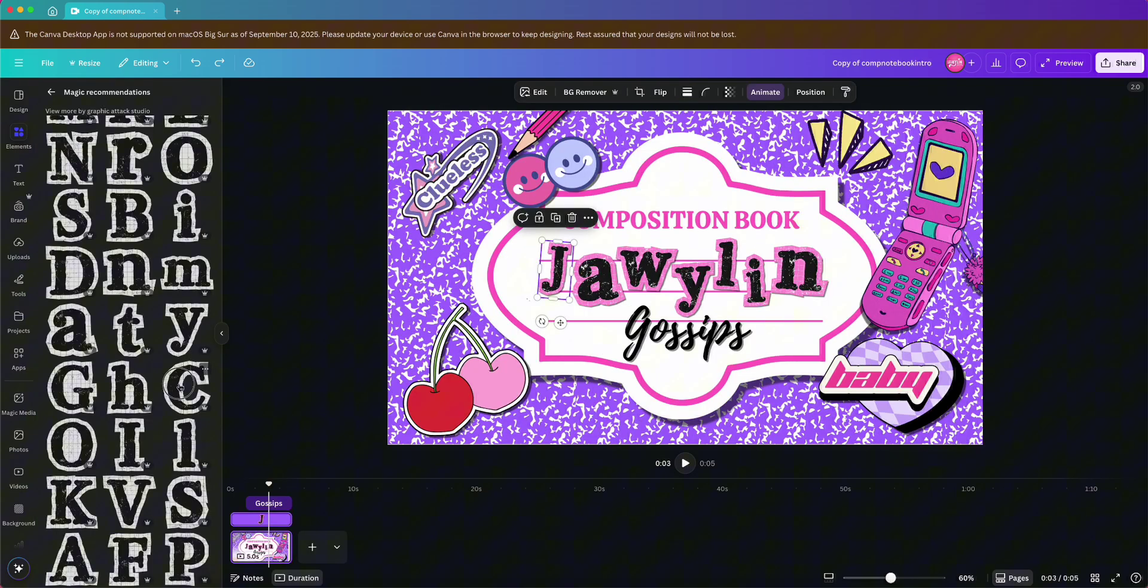
Add the C, U, S, T, O and M ransom-note letters from Magic recommendations.
{"action": "left_click", "coordinate": [180, 387]}
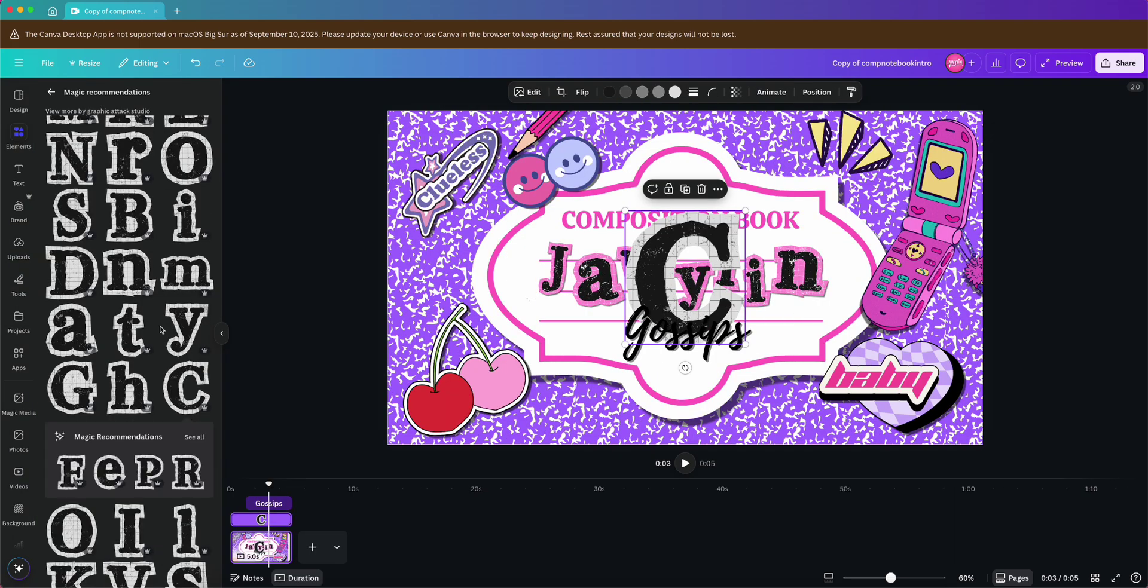
{"action": "scroll", "coordinate": [160, 330], "scroll_direction": "up", "scroll_amount": 2}
{"action": "scroll", "coordinate": [160, 330], "scroll_direction": "down", "scroll_amount": 5}
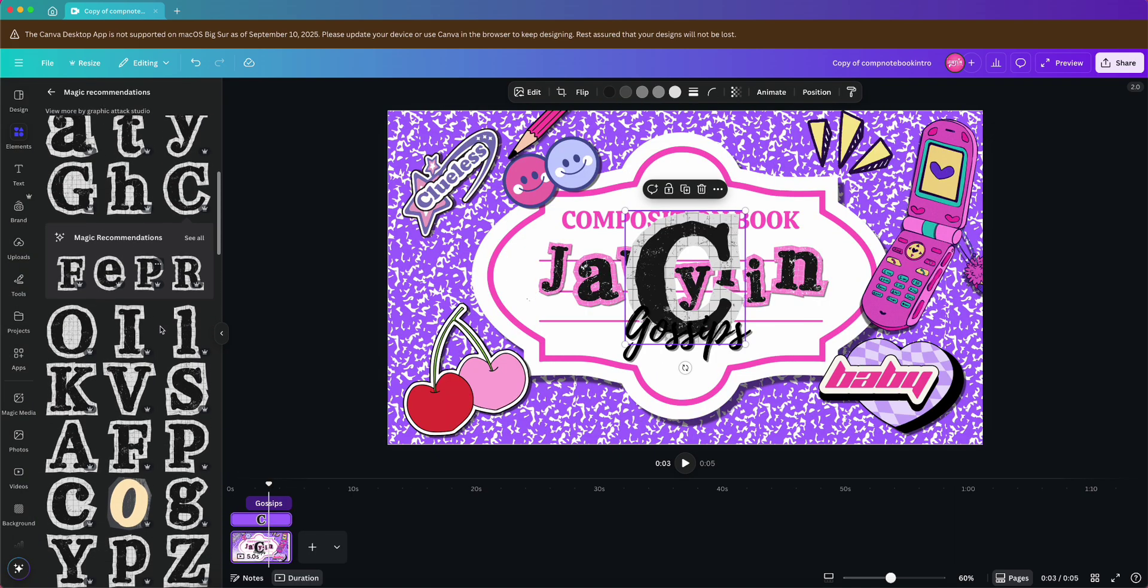
{"action": "scroll", "coordinate": [161, 330], "scroll_direction": "down", "scroll_amount": 6}
{"action": "left_click", "coordinate": [184, 345]}
{"action": "scroll", "coordinate": [120, 310], "scroll_direction": "up", "scroll_amount": 10}
{"action": "left_click", "coordinate": [75, 286]}
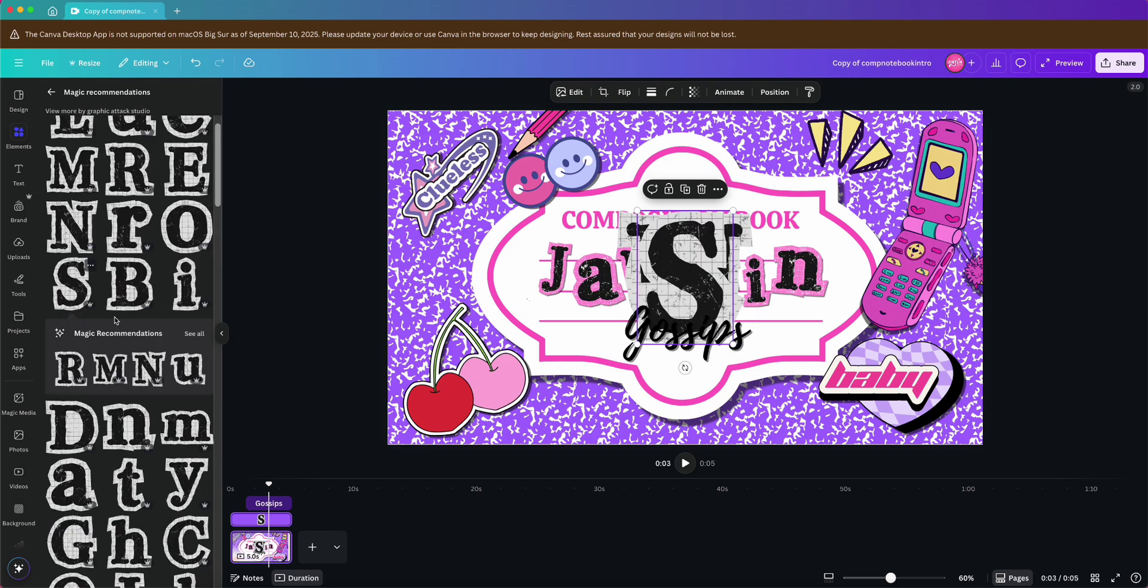
{"action": "scroll", "coordinate": [116, 320], "scroll_direction": "down", "scroll_amount": 7}
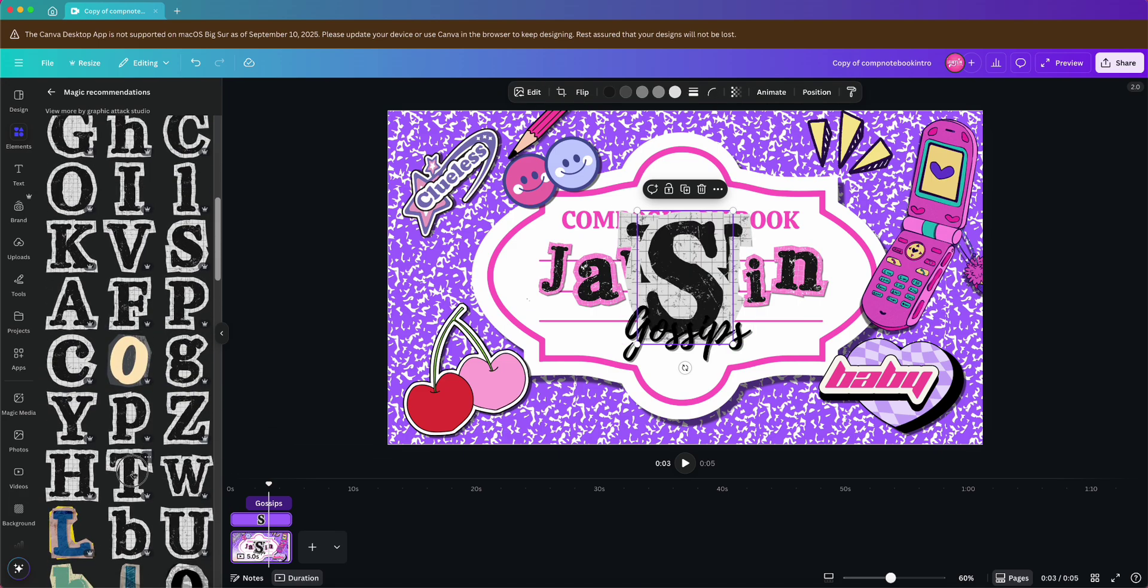
{"action": "left_click", "coordinate": [133, 475]}
{"action": "scroll", "coordinate": [118, 419], "scroll_direction": "up", "scroll_amount": 2}
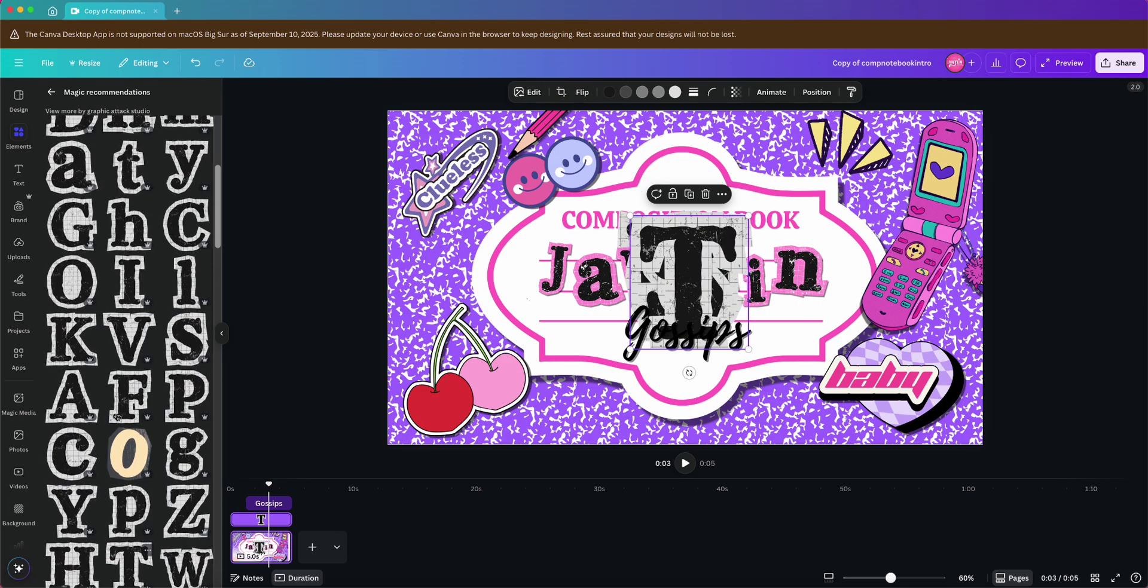
{"action": "left_click", "coordinate": [128, 453]}
{"action": "scroll", "coordinate": [96, 251], "scroll_direction": "up", "scroll_amount": 5}
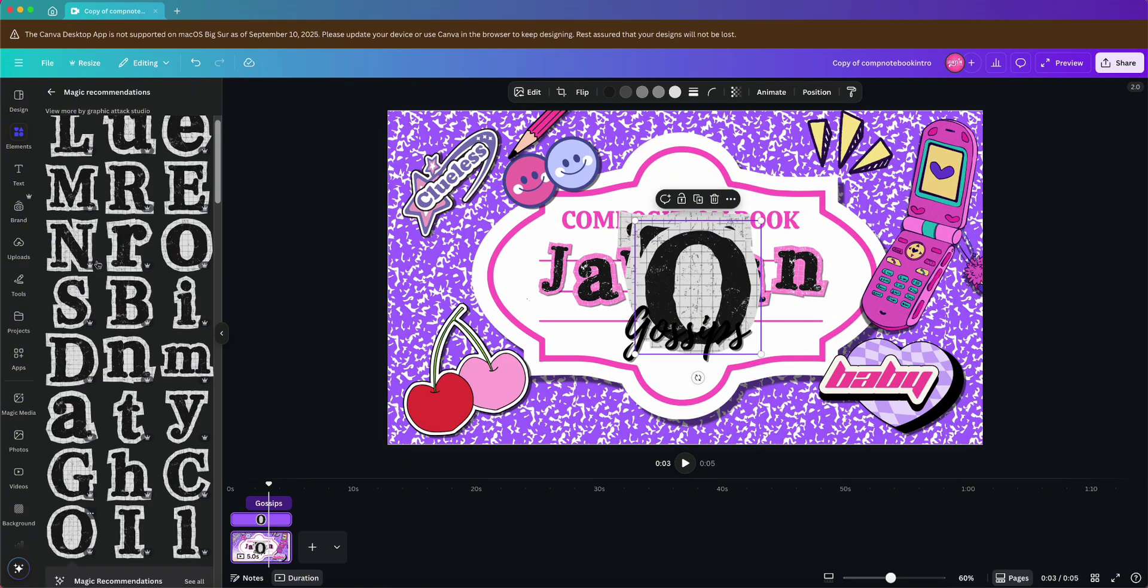
{"action": "left_click", "coordinate": [93, 204]}
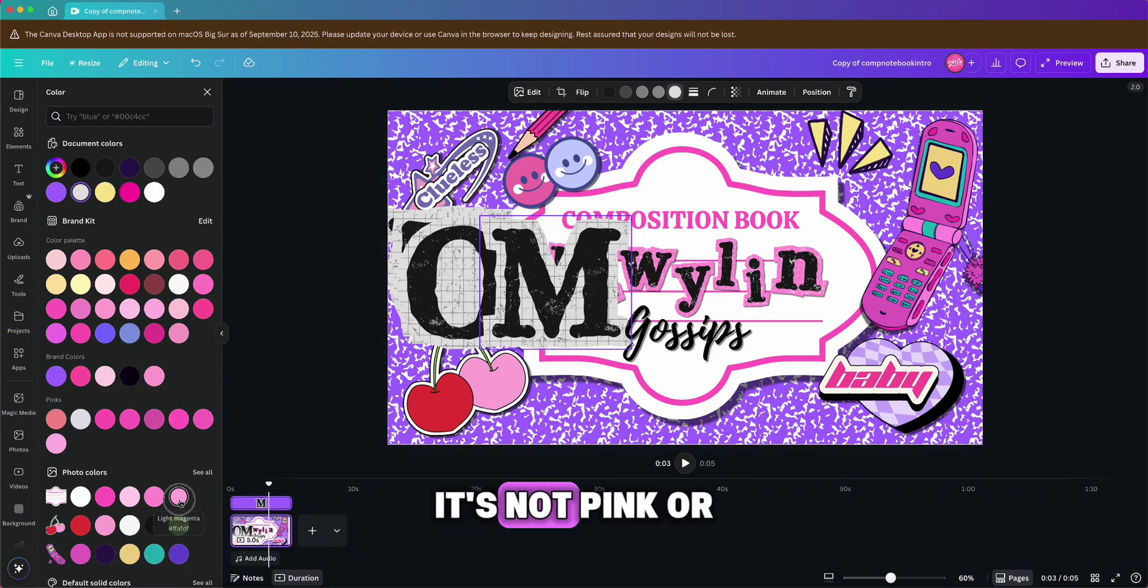
Swap the M letter's three grey tones for white, then view all photo colours for its pink.
{"action": "left_click", "coordinate": [179, 497]}
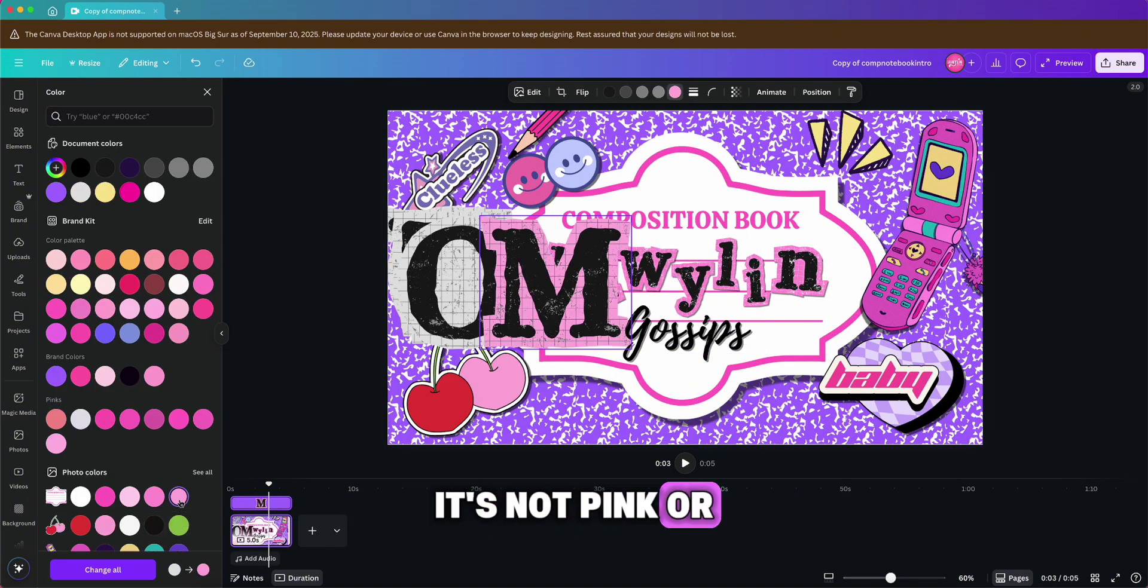
{"action": "left_click", "coordinate": [658, 93]}
{"action": "left_click", "coordinate": [154, 192]}
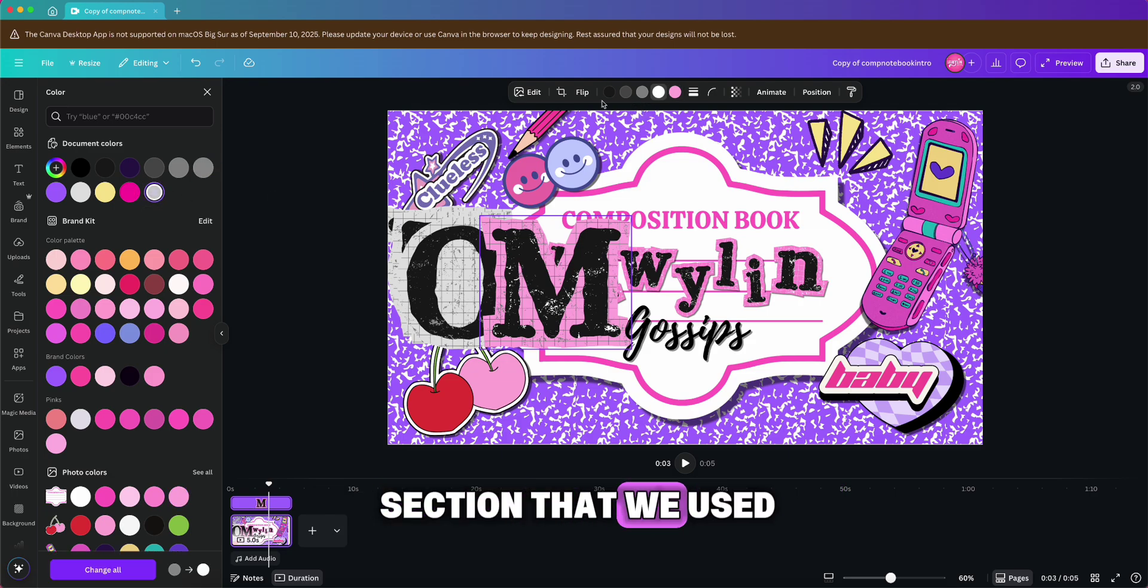
{"action": "left_click", "coordinate": [640, 93]}
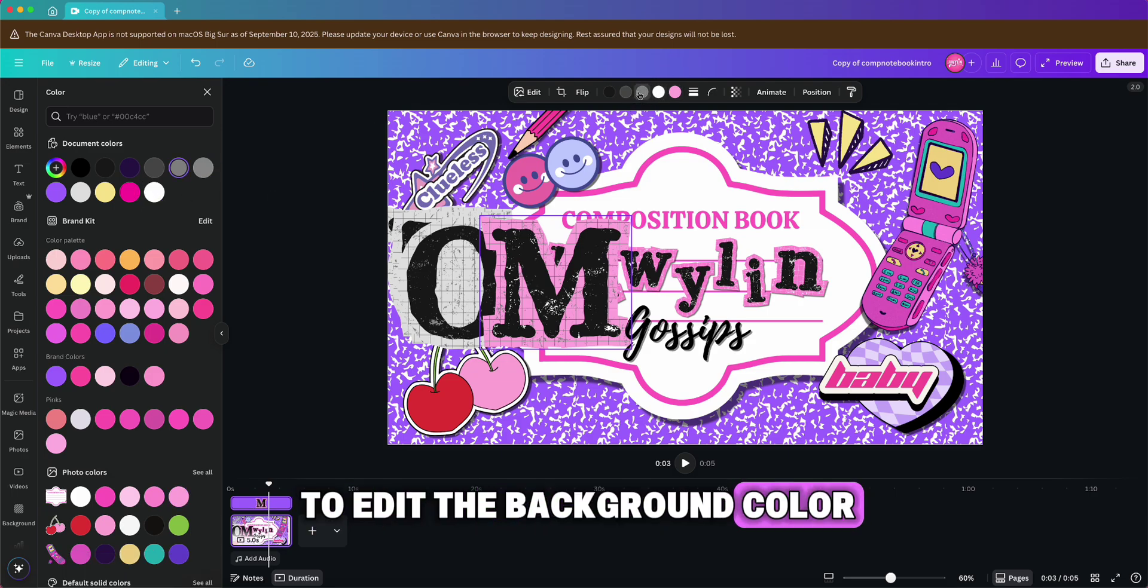
{"action": "left_click", "coordinate": [155, 192]}
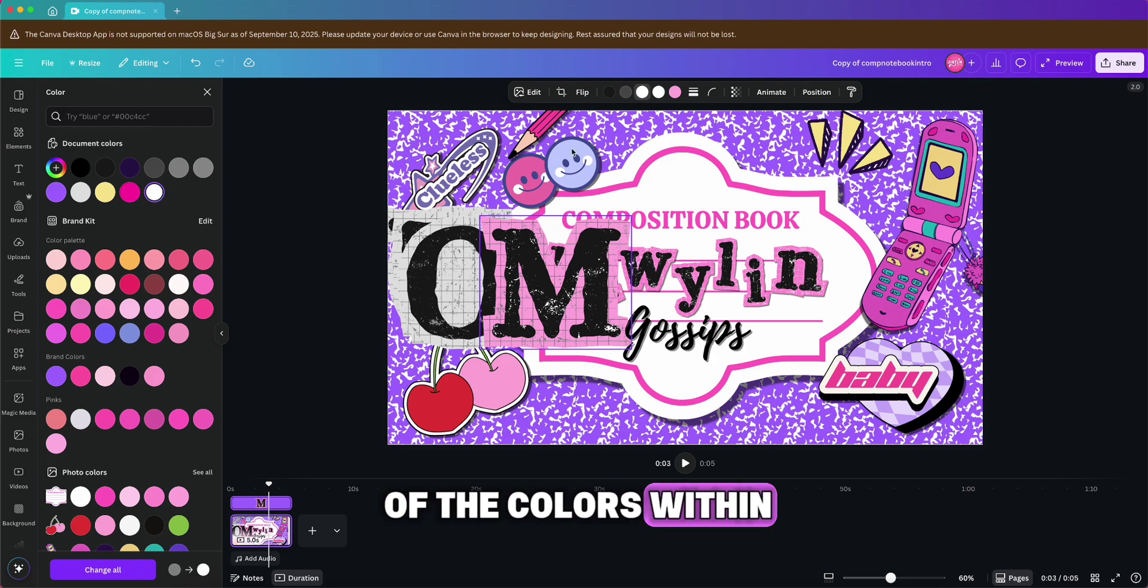
{"action": "left_click", "coordinate": [625, 93]}
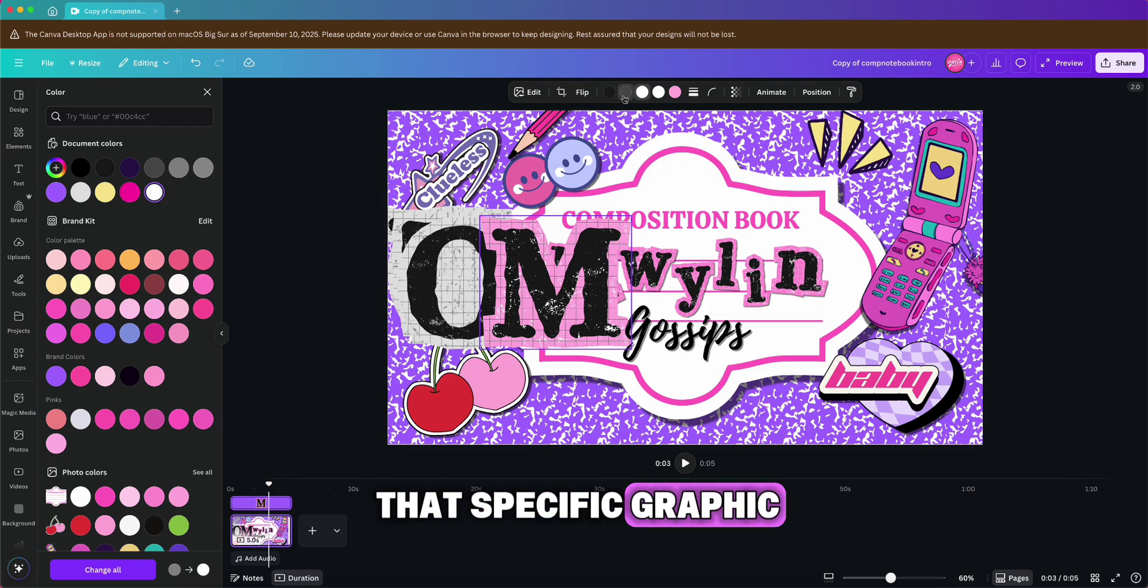
{"action": "left_click", "coordinate": [155, 192]}
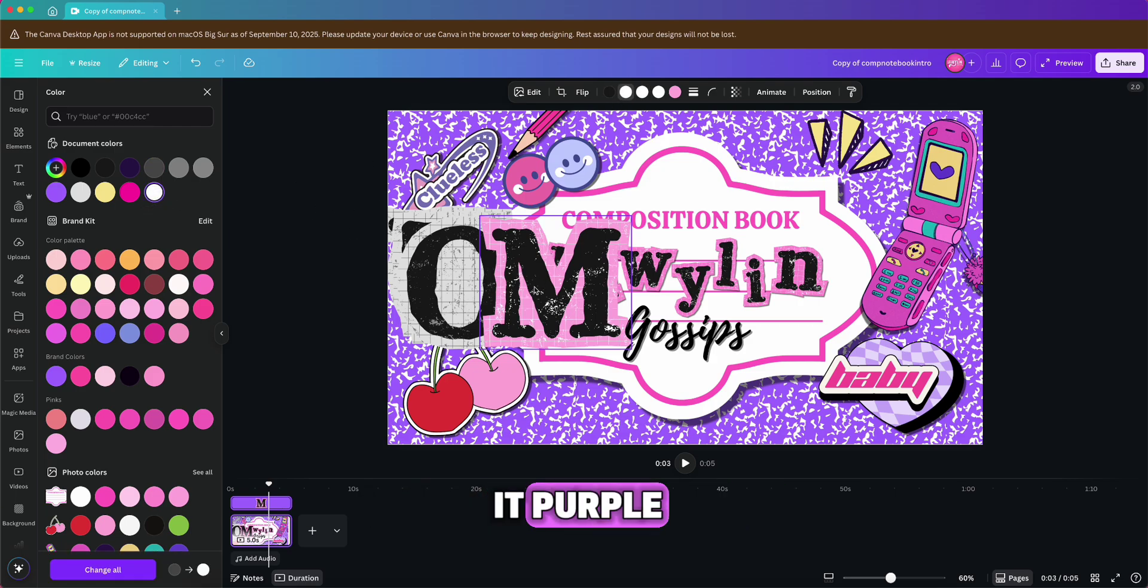
{"action": "left_click", "coordinate": [672, 93]}
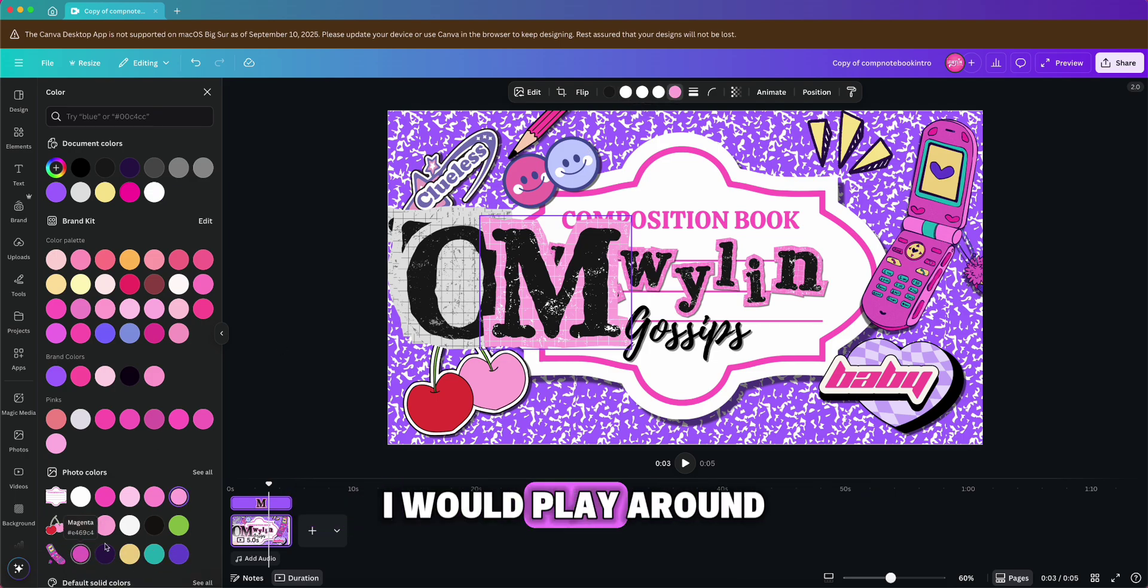
{"action": "left_click", "coordinate": [203, 472]}
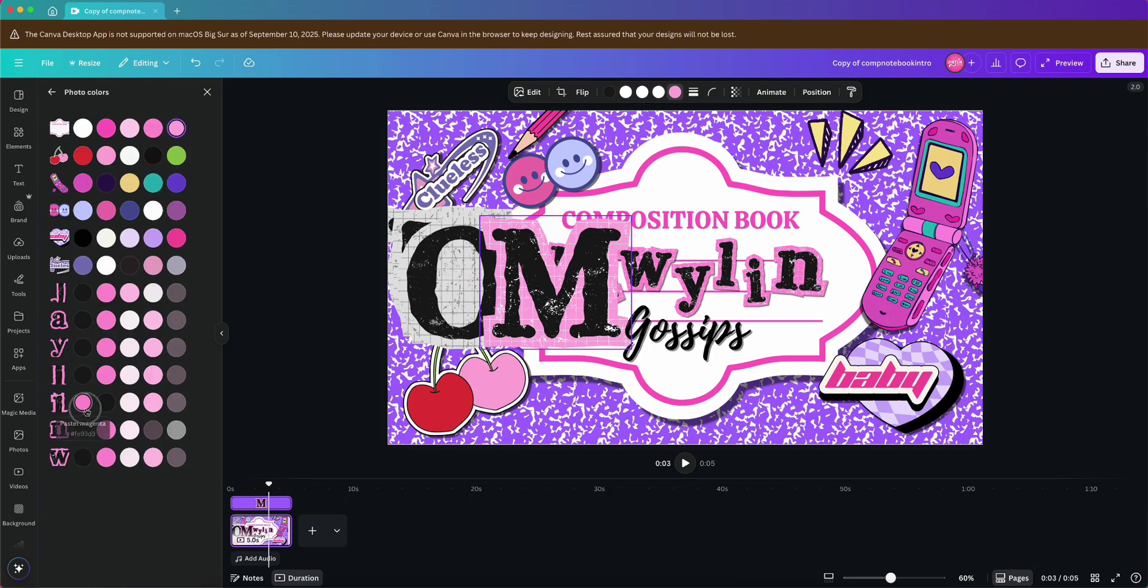
Give the M letter a pink from the photo colours and open the Layers list.
{"action": "left_click", "coordinate": [83, 402]}
{"action": "left_click", "coordinate": [575, 292]}
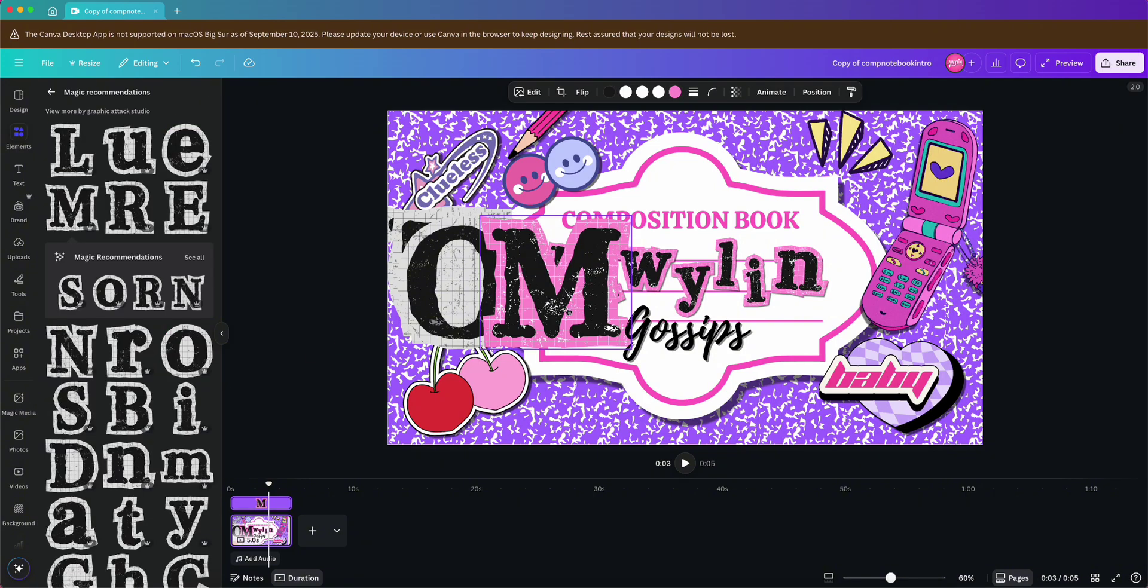
{"action": "right_click", "coordinate": [563, 311]}
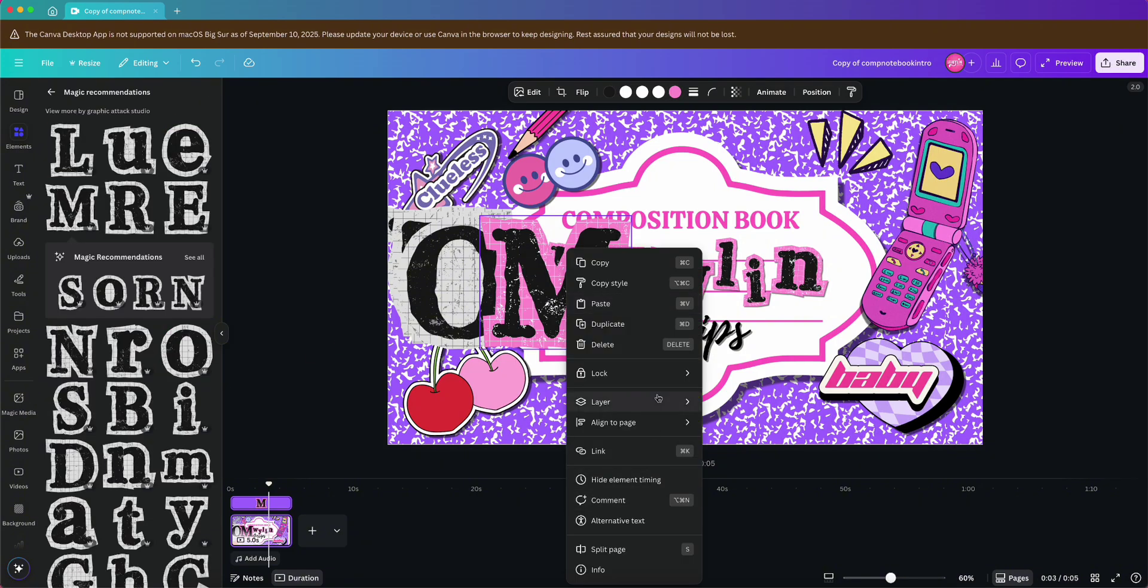
{"action": "mouse_move", "coordinate": [658, 402]}
{"action": "left_click", "coordinate": [745, 492]}
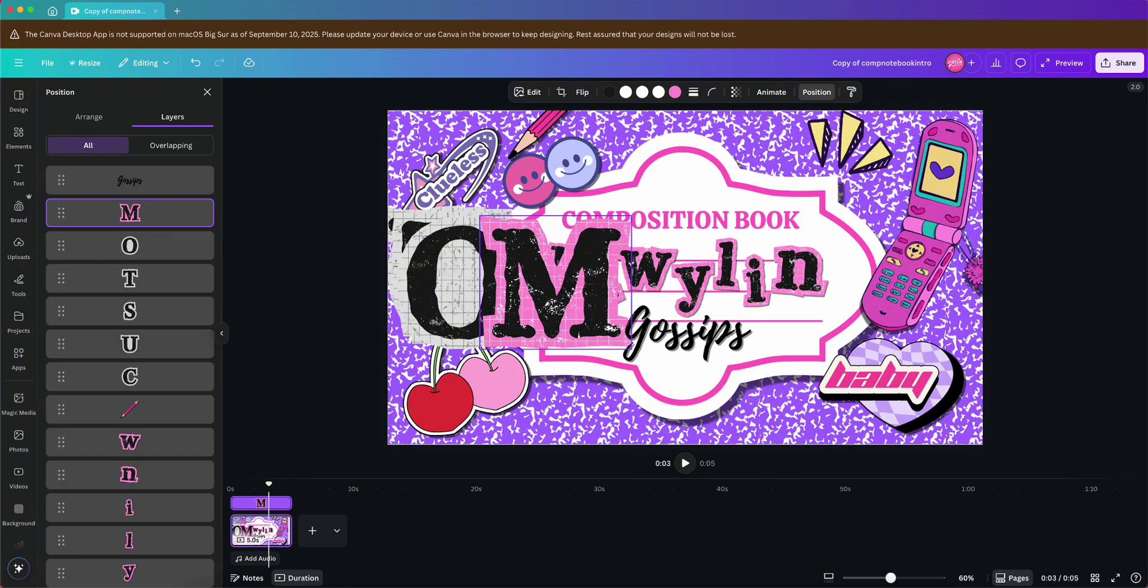
Copy the M letter's style and paste it onto the O, T, S, U and C letters.
{"action": "right_click", "coordinate": [523, 246]}
{"action": "key", "text": "Escape"}
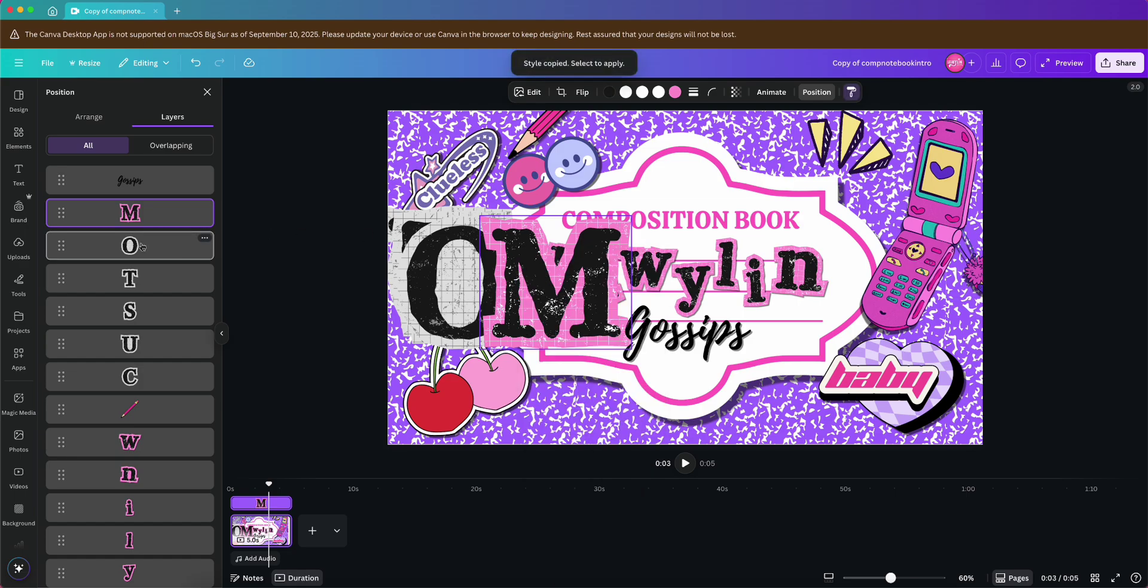
{"action": "left_click", "coordinate": [134, 381], "text": "shift"}
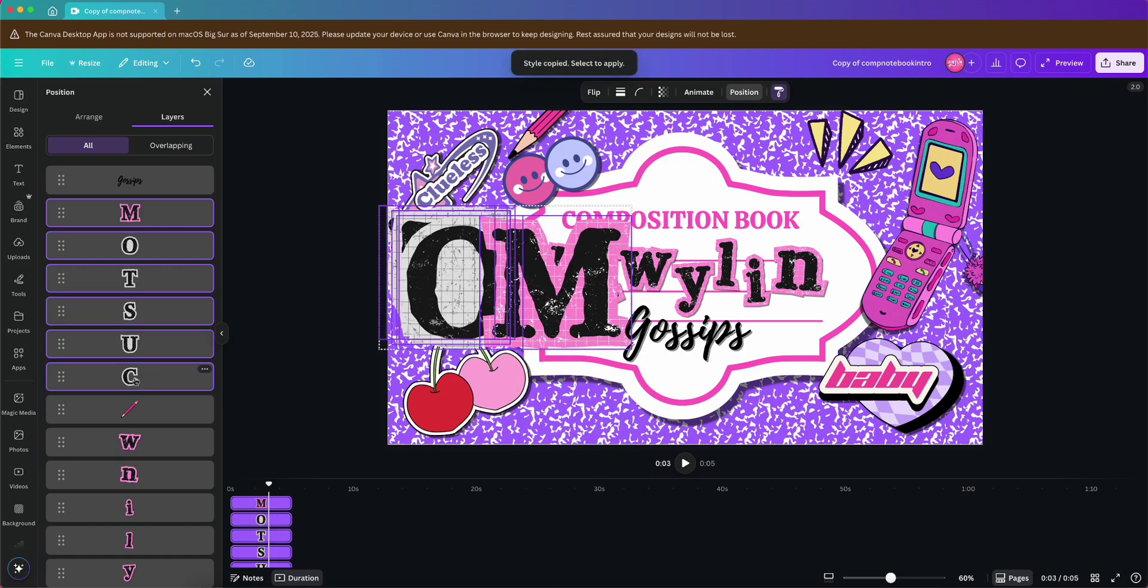
{"action": "right_click", "coordinate": [153, 308]}
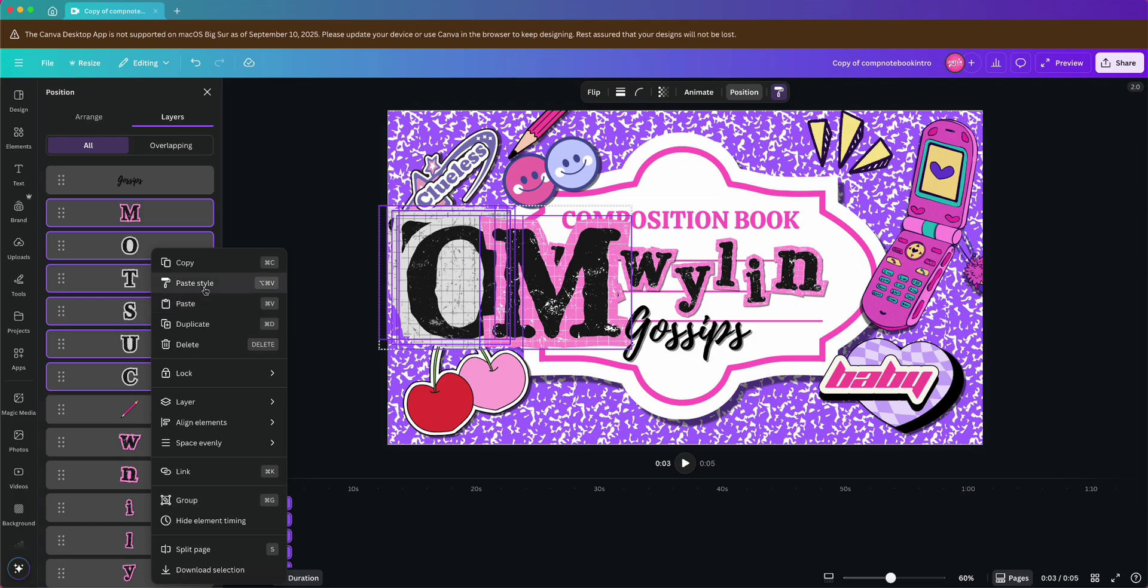
{"action": "left_click", "coordinate": [205, 284]}
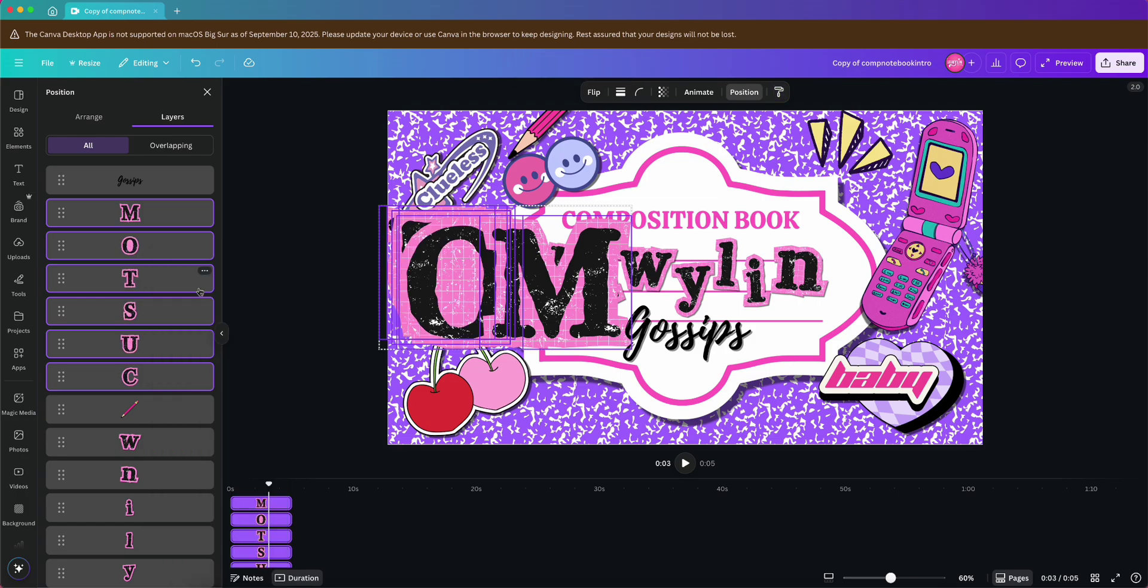
Delete the leftover J-through-w name letters and move the T beside the S.
{"action": "scroll", "coordinate": [154, 493], "scroll_direction": "down", "scroll_amount": 5}
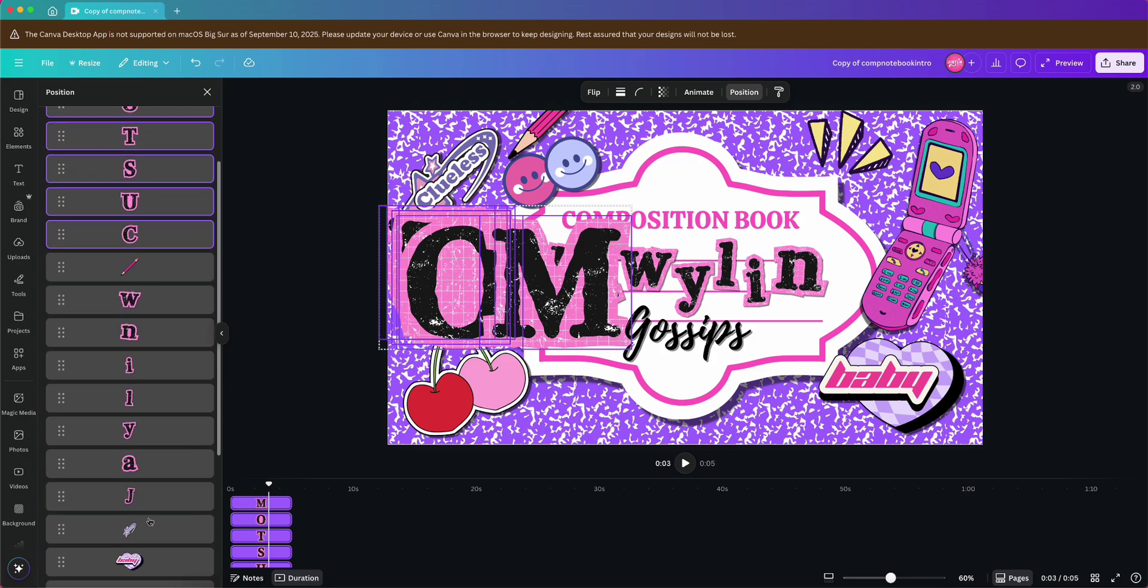
{"action": "left_click", "coordinate": [195, 497]}
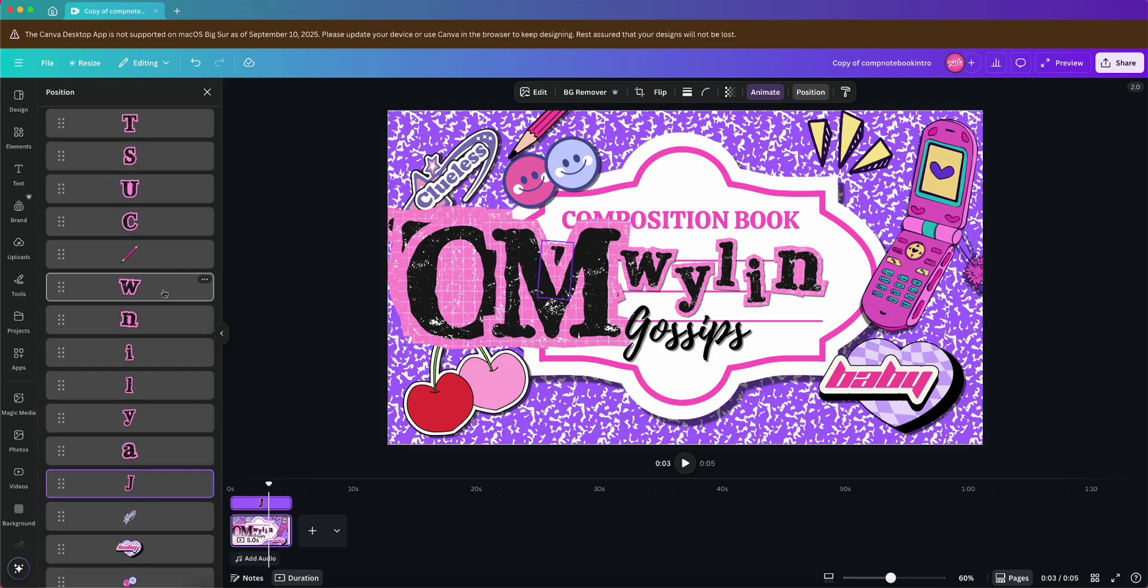
{"action": "left_click", "coordinate": [165, 293], "text": "shift"}
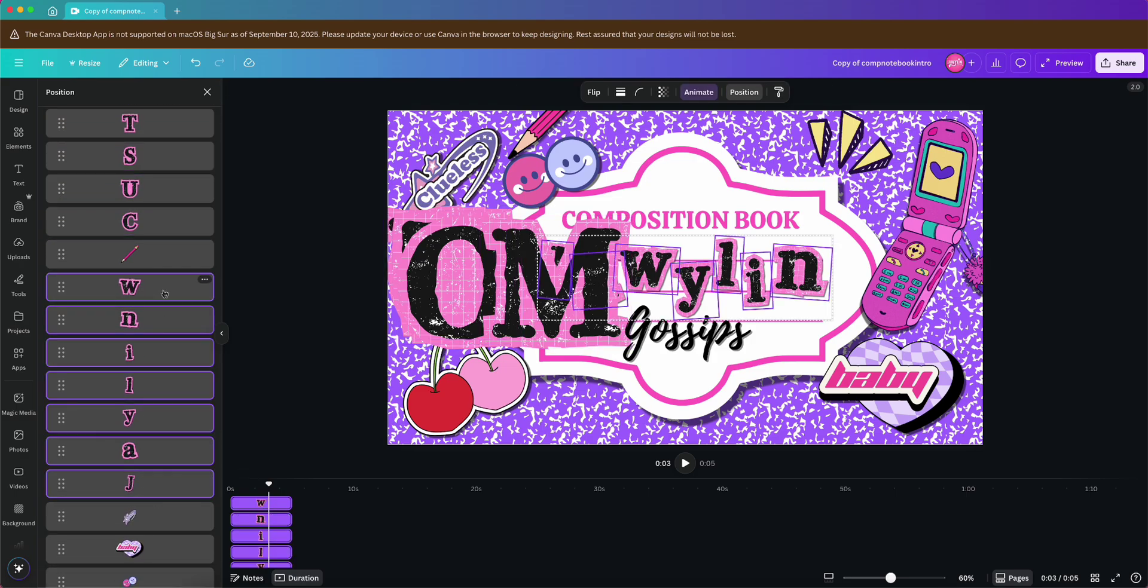
{"action": "key", "text": "Delete"}
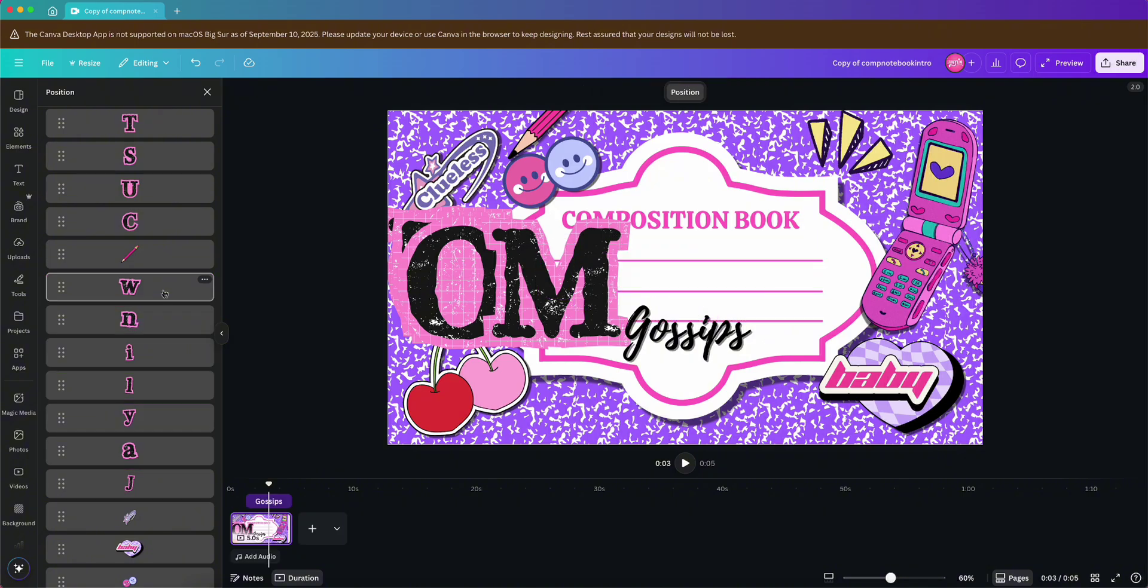
{"action": "scroll", "coordinate": [151, 359], "scroll_direction": "up", "scroll_amount": 3}
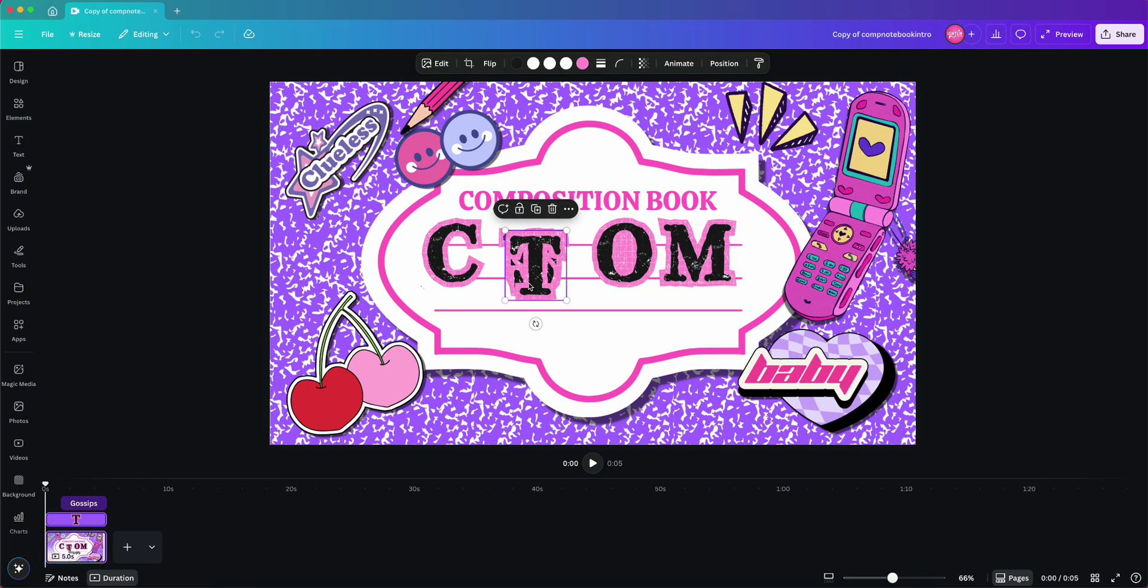
{"action": "left_click_drag", "start_coordinate": [526, 263], "coordinate": [495, 276]}
Select all six CUSTOM letter layers and scale them down together onto the first ruled line.
{"action": "left_click", "coordinate": [518, 277]}
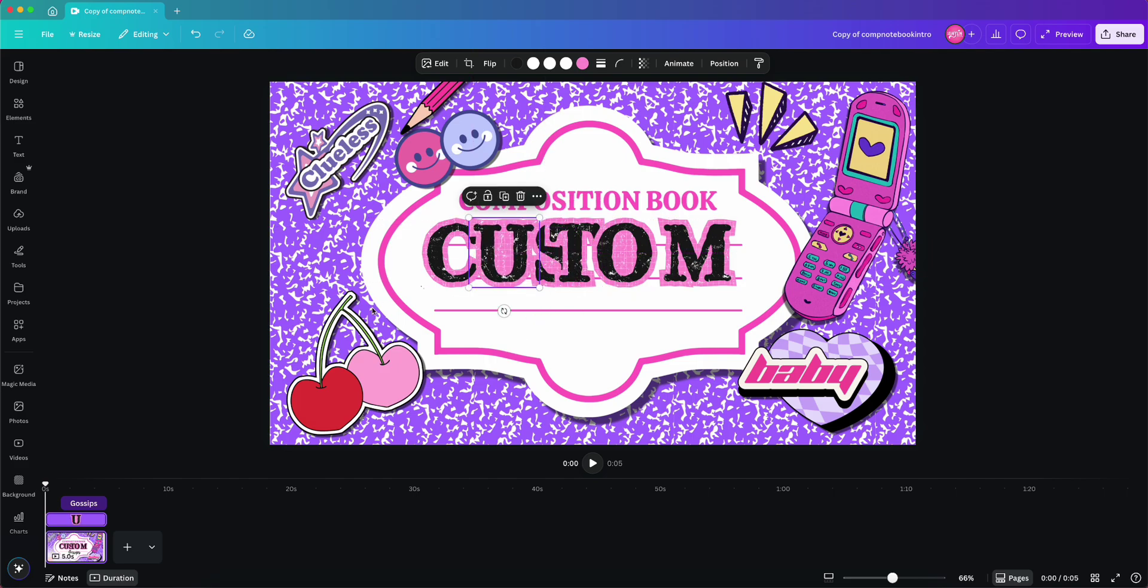
{"action": "key", "text": "alt+1"}
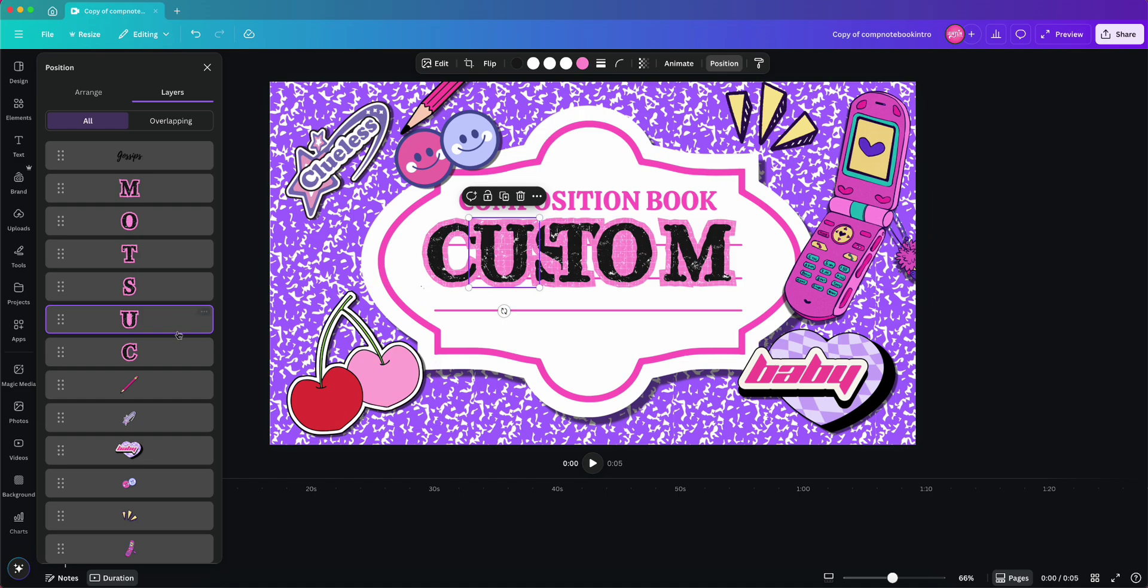
{"action": "left_click", "coordinate": [140, 348], "text": "shift"}
{"action": "left_click", "coordinate": [129, 189], "text": "shift"}
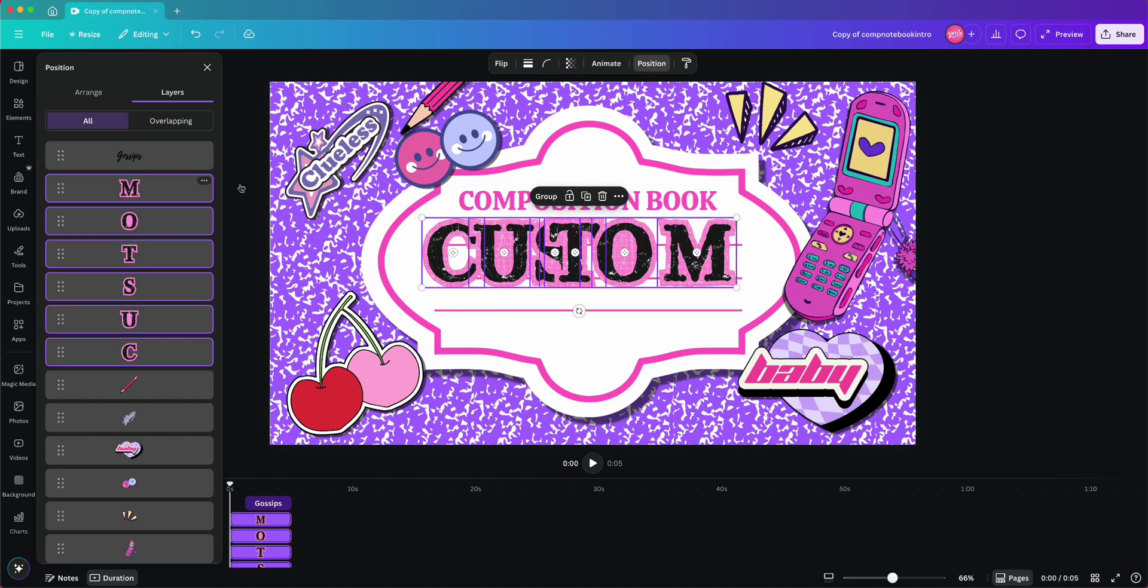
{"action": "left_click_drag", "start_coordinate": [737, 217], "coordinate": [652, 250]}
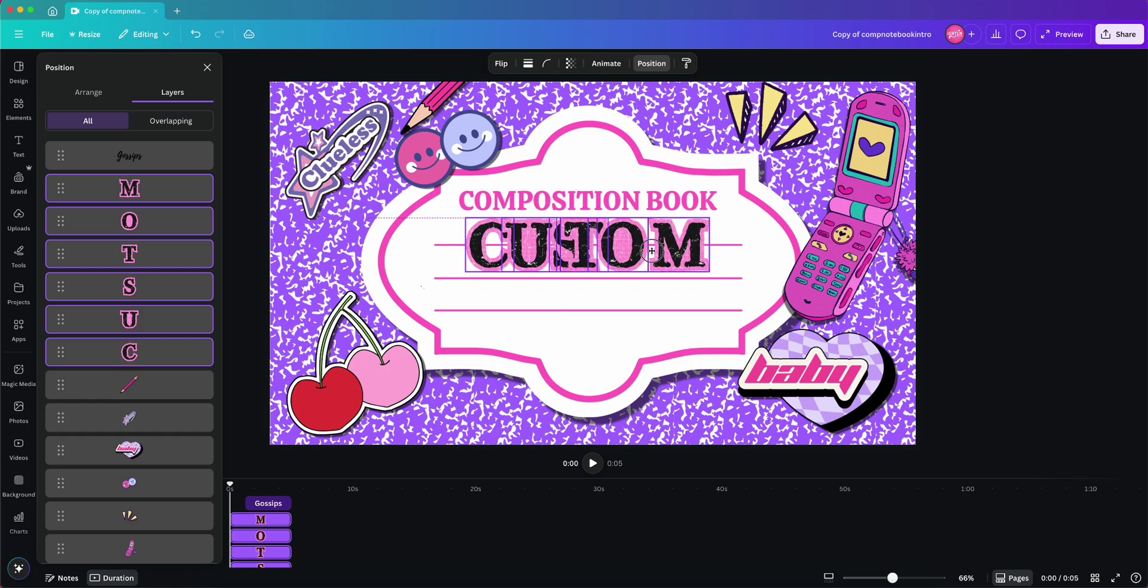
{"action": "left_click", "coordinate": [274, 495]}
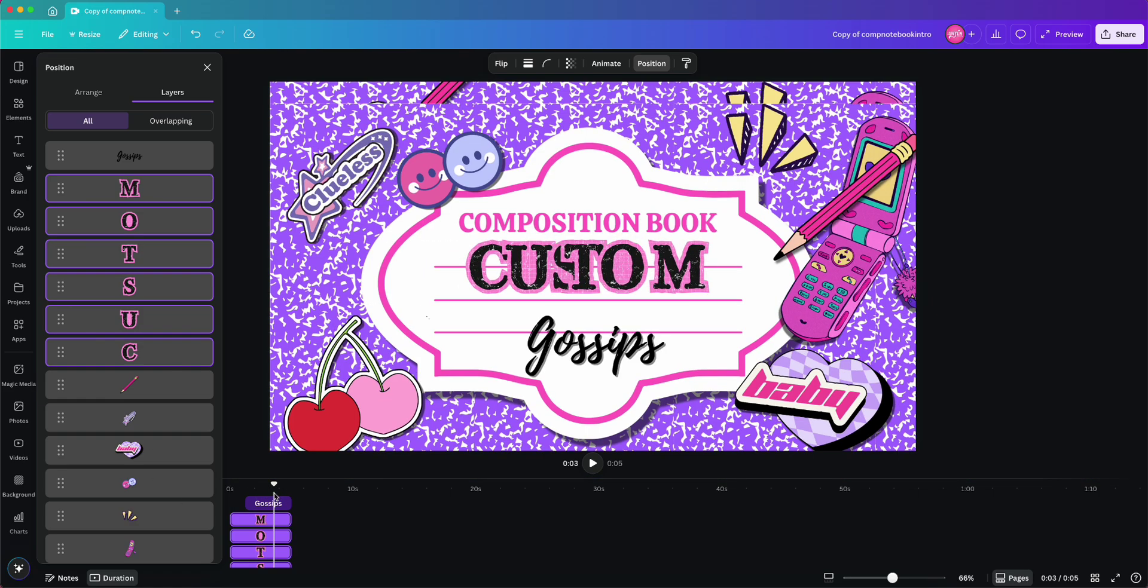
Select the C through M letter layers and enlarge them across the title area.
{"action": "left_click", "coordinate": [577, 336]}
{"action": "left_click", "coordinate": [120, 352]}
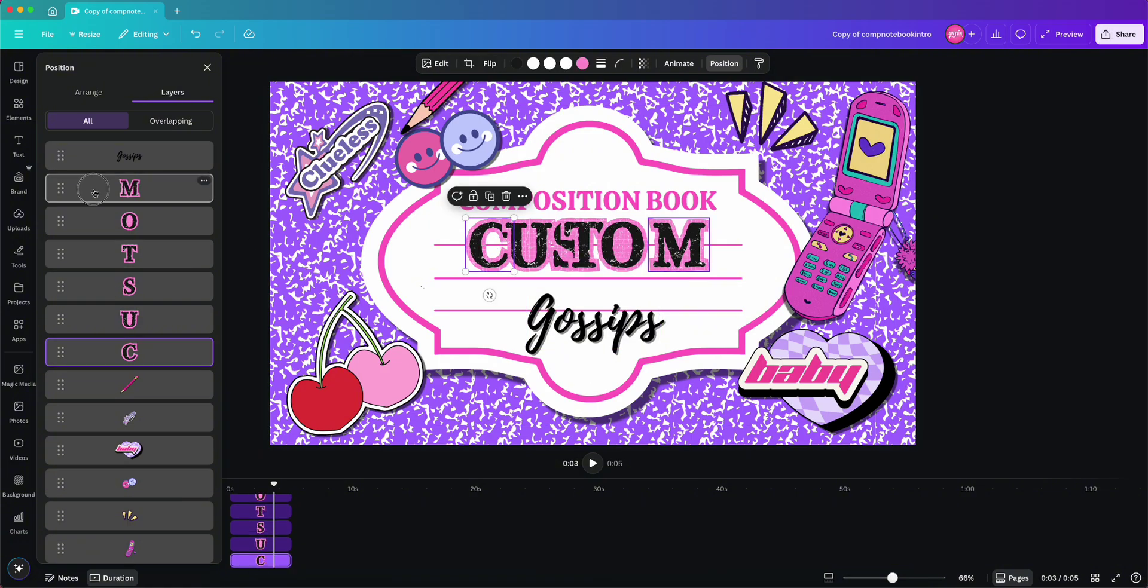
{"action": "left_click", "coordinate": [94, 193], "text": "shift"}
{"action": "left_click_drag", "start_coordinate": [555, 236], "coordinate": [549, 251]}
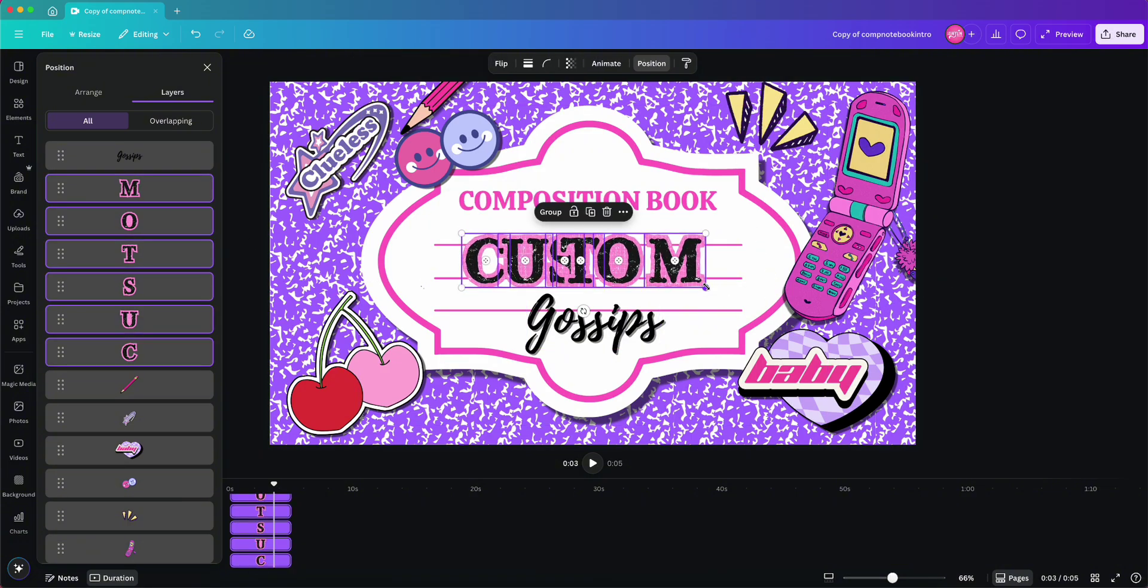
{"action": "left_click_drag", "start_coordinate": [706, 287], "coordinate": [726, 293]}
Stagger the C, U, M and T, raising the U and moving T up and right.
{"action": "left_click", "coordinate": [486, 270]}
{"action": "left_click_drag", "start_coordinate": [487, 271], "coordinate": [509, 242]}
{"action": "left_click_drag", "start_coordinate": [557, 281], "coordinate": [556, 280]}
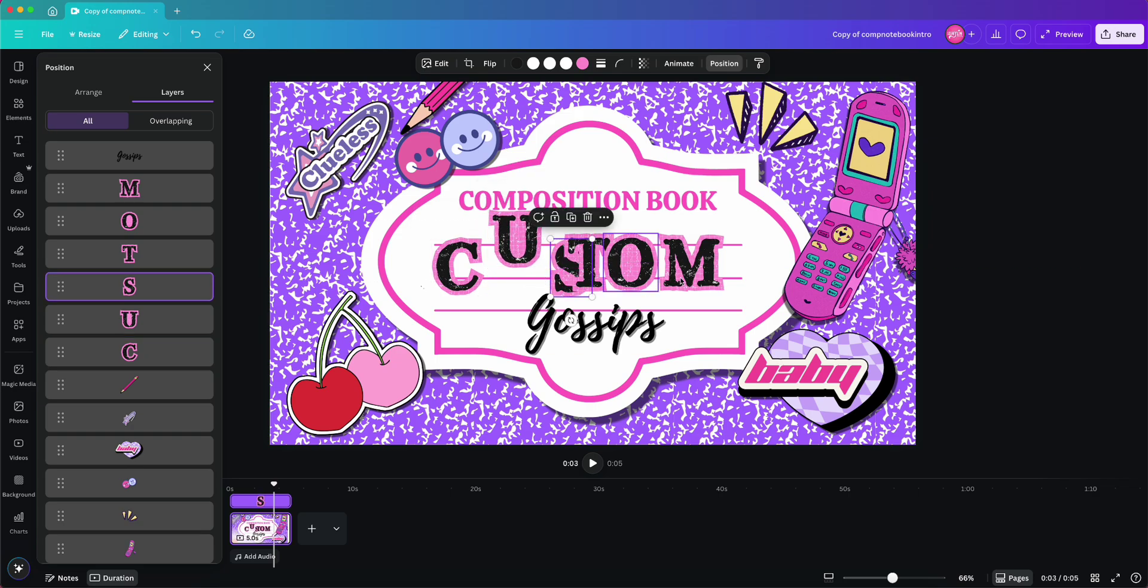
{"action": "left_click_drag", "start_coordinate": [692, 266], "coordinate": [678, 225]}
{"action": "left_click", "coordinate": [613, 264]}
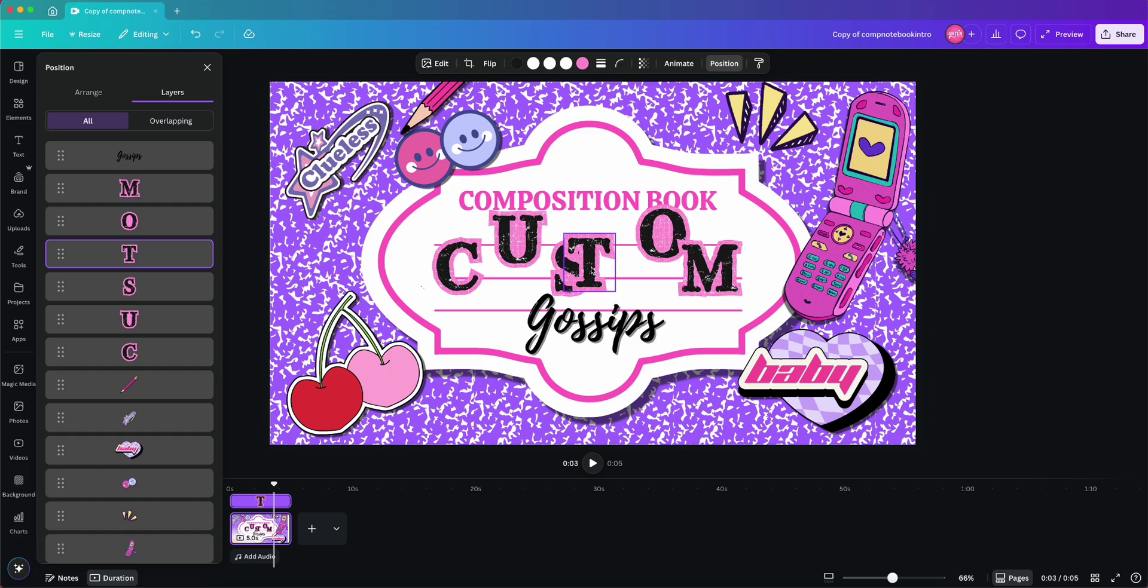
{"action": "left_click", "coordinate": [598, 290]}
{"action": "left_click_drag", "start_coordinate": [598, 289], "coordinate": [620, 278]}
Settle the M high at the right end, drop the O to the baseline, and nudge the U down.
{"action": "left_click_drag", "start_coordinate": [707, 275], "coordinate": [726, 244]}
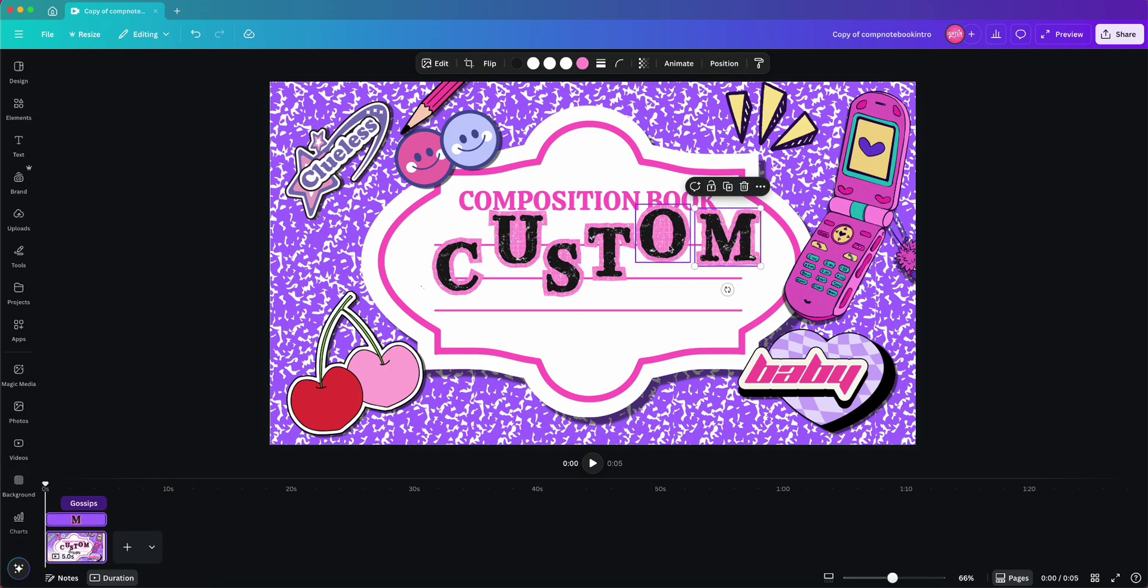
{"action": "left_click_drag", "start_coordinate": [635, 234], "coordinate": [613, 244]}
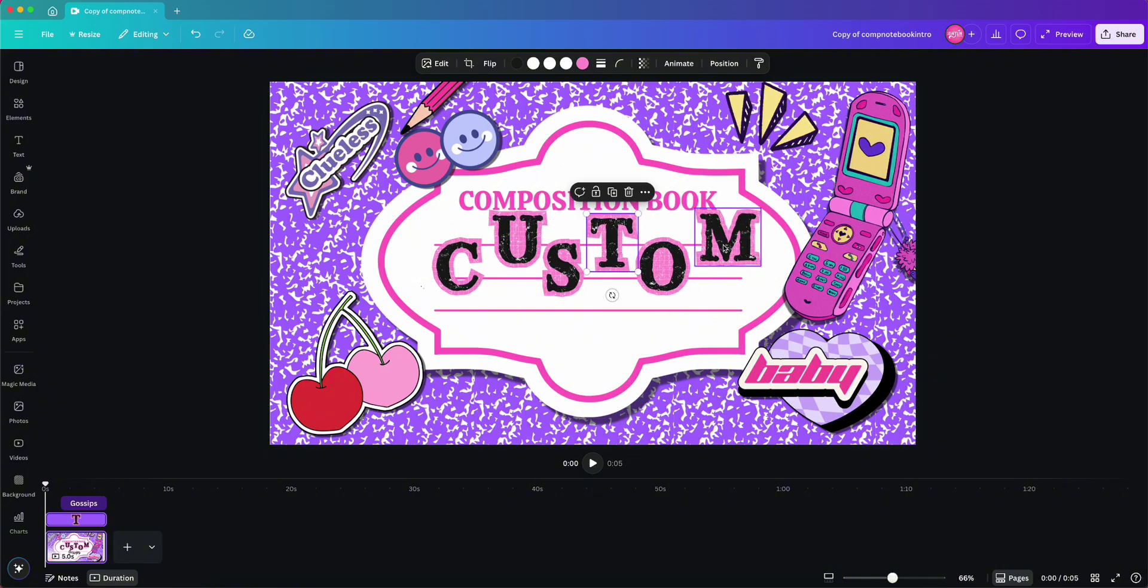
{"action": "left_click", "coordinate": [725, 249]}
{"action": "left_click_drag", "start_coordinate": [726, 249], "coordinate": [724, 248]}
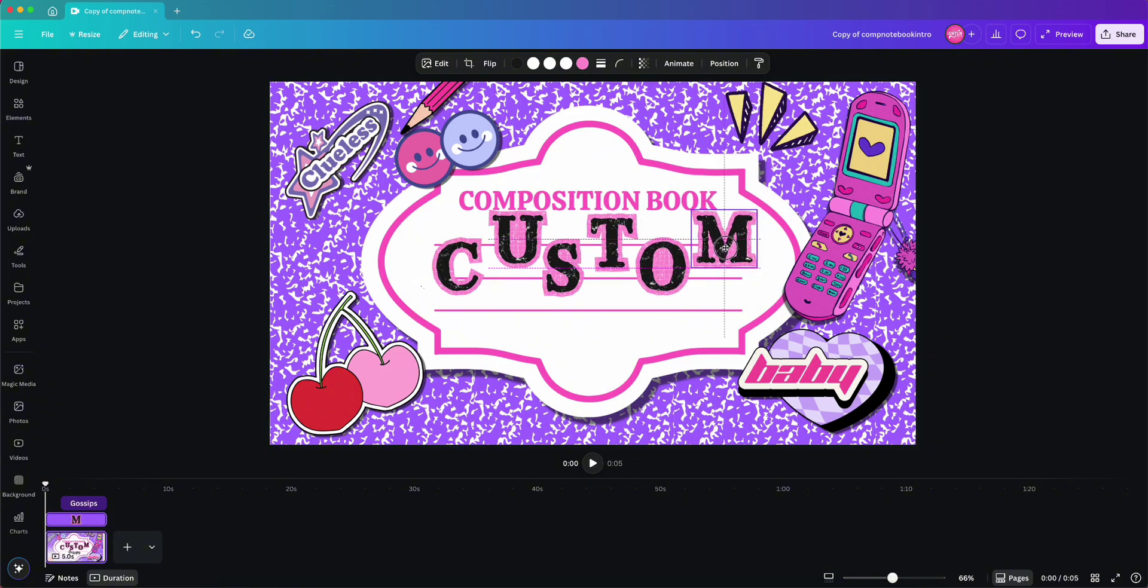
{"action": "left_click", "coordinate": [518, 245]}
{"action": "left_click_drag", "start_coordinate": [518, 246], "coordinate": [514, 249]}
Tilt the C and M slightly counter-clockwise and the S and O about 10°.
{"action": "left_click", "coordinate": [456, 281]}
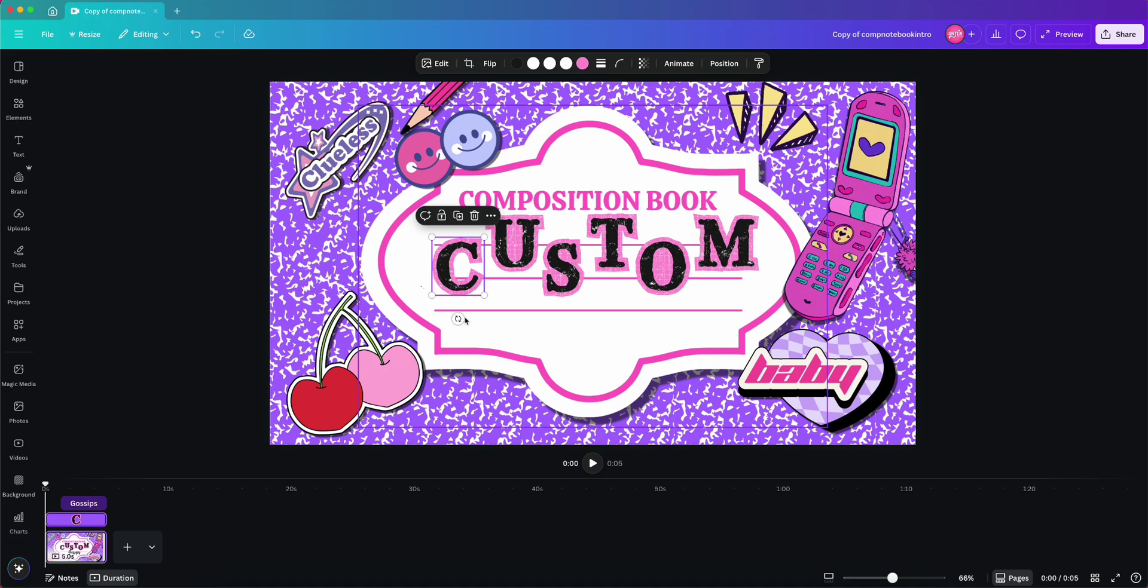
{"action": "left_click_drag", "start_coordinate": [458, 319], "coordinate": [463, 320]}
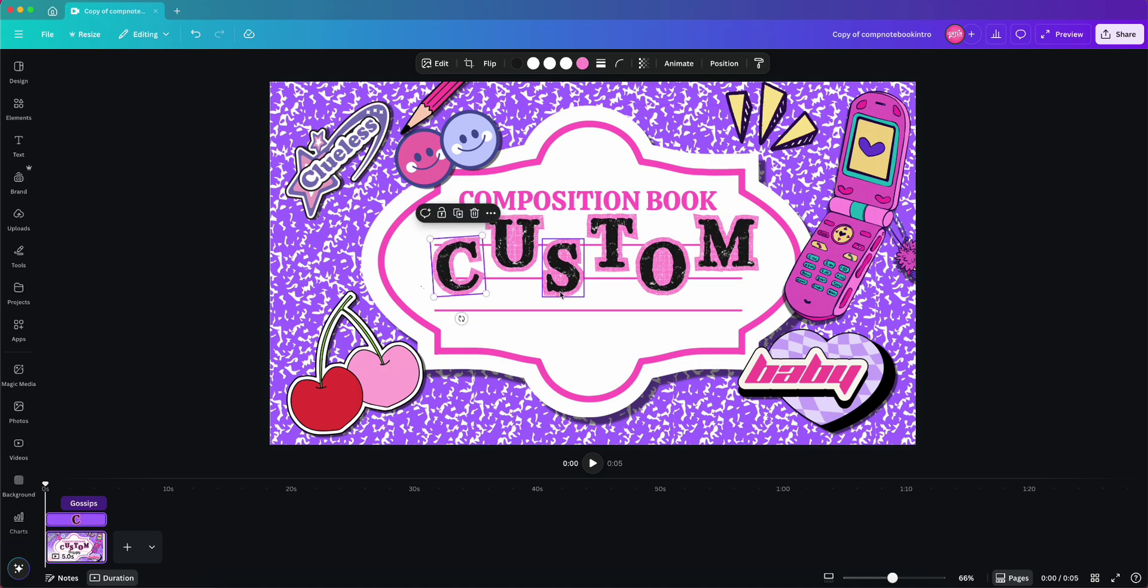
{"action": "left_click", "coordinate": [559, 272]}
{"action": "left_click_drag", "start_coordinate": [564, 320], "coordinate": [554, 333]}
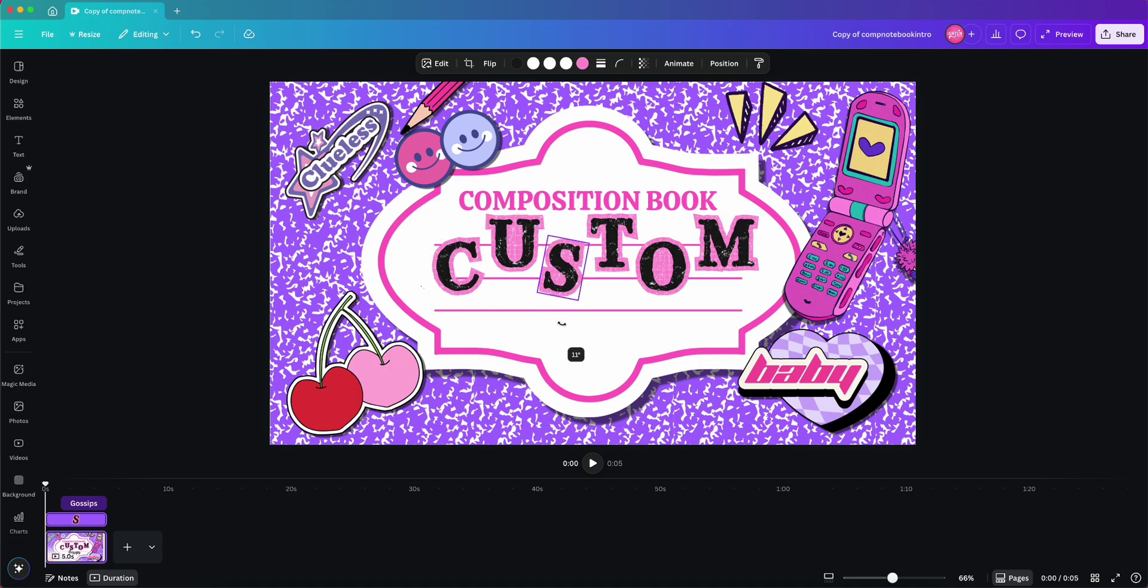
{"action": "left_click", "coordinate": [609, 257]}
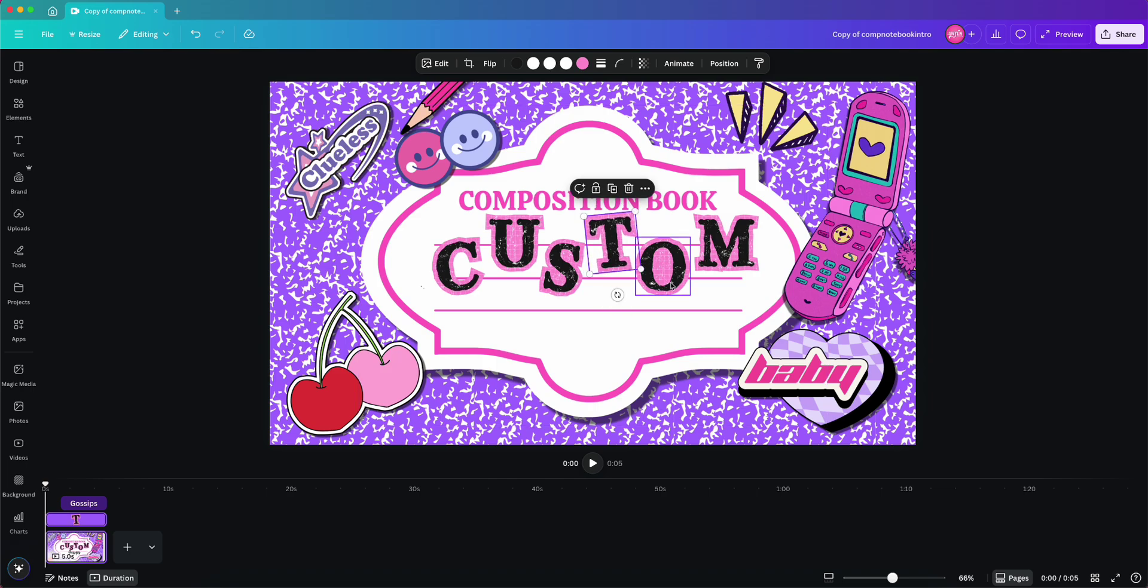
{"action": "left_click", "coordinate": [662, 280]}
{"action": "left_click_drag", "start_coordinate": [661, 320], "coordinate": [655, 325]}
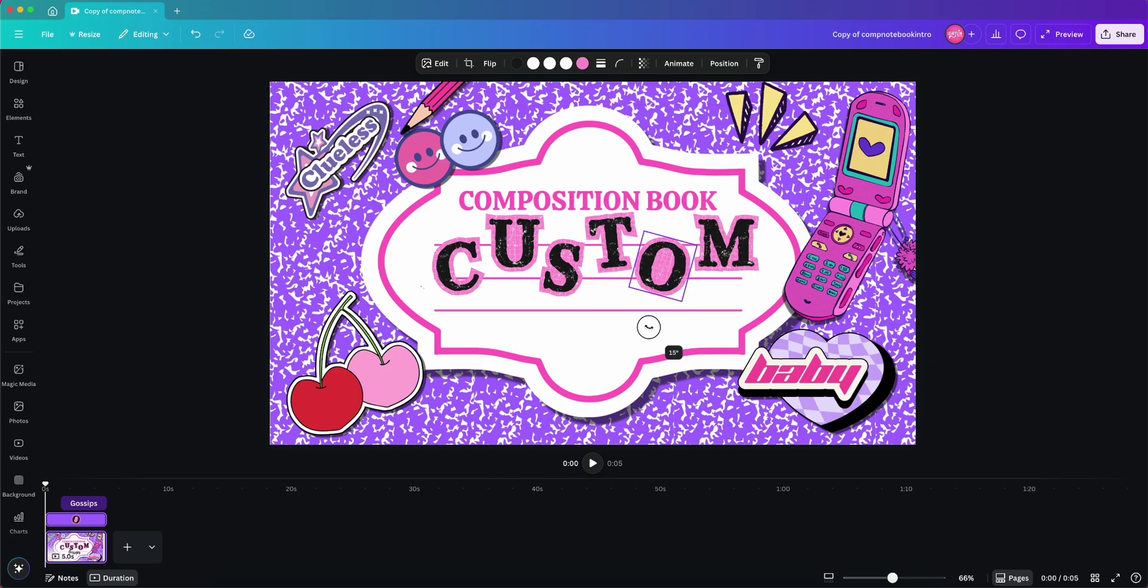
{"action": "left_click", "coordinate": [726, 248]}
{"action": "left_click_drag", "start_coordinate": [736, 301], "coordinate": [744, 302]}
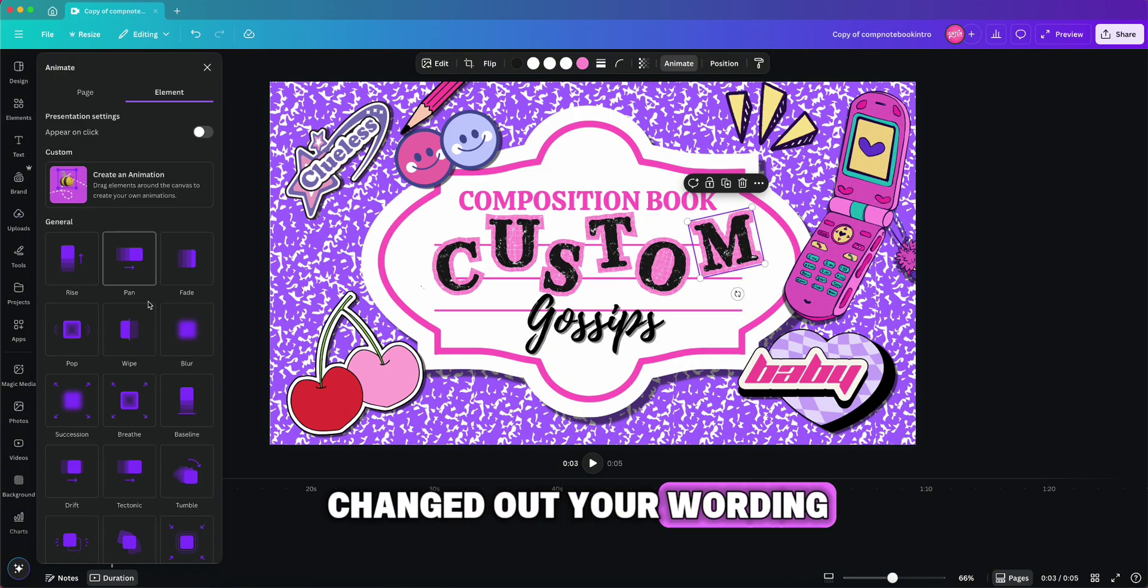
Multi-select the C, S, T, O and M letters and apply Scrapbook, playing On enter.
{"action": "scroll", "coordinate": [120, 269], "scroll_direction": "down", "scroll_amount": 5}
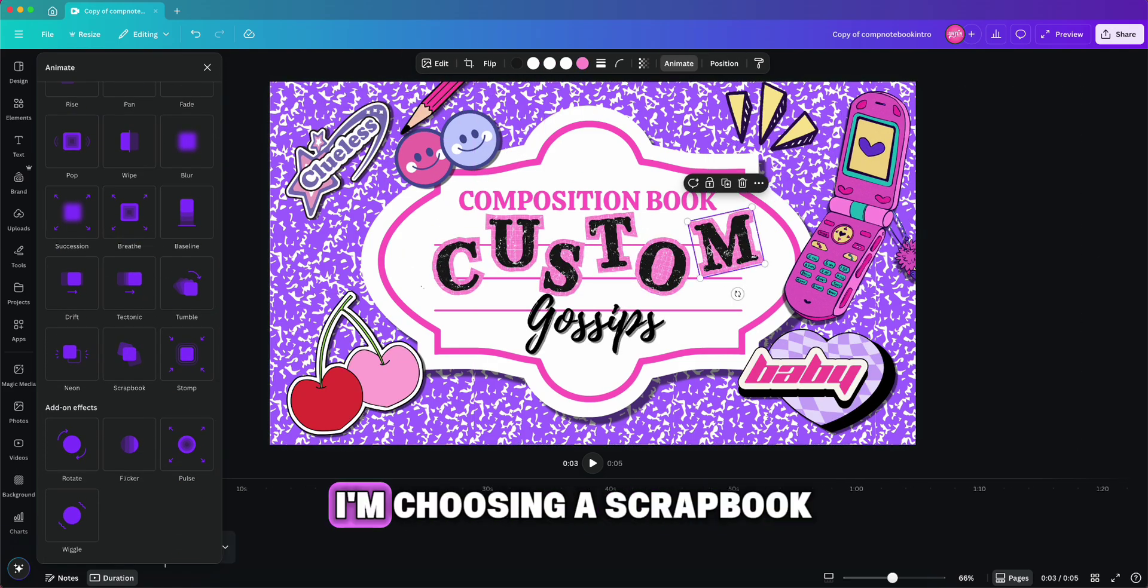
{"action": "left_click", "coordinate": [661, 263]}
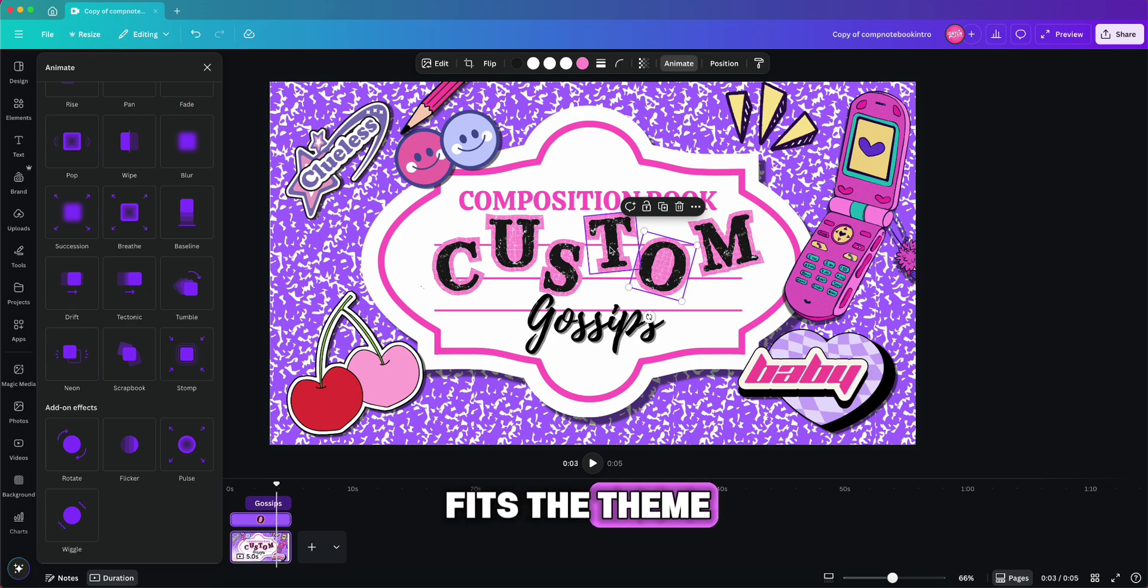
{"action": "left_click", "coordinate": [611, 250], "text": "shift"}
{"action": "left_click", "coordinate": [726, 246], "text": "shift"}
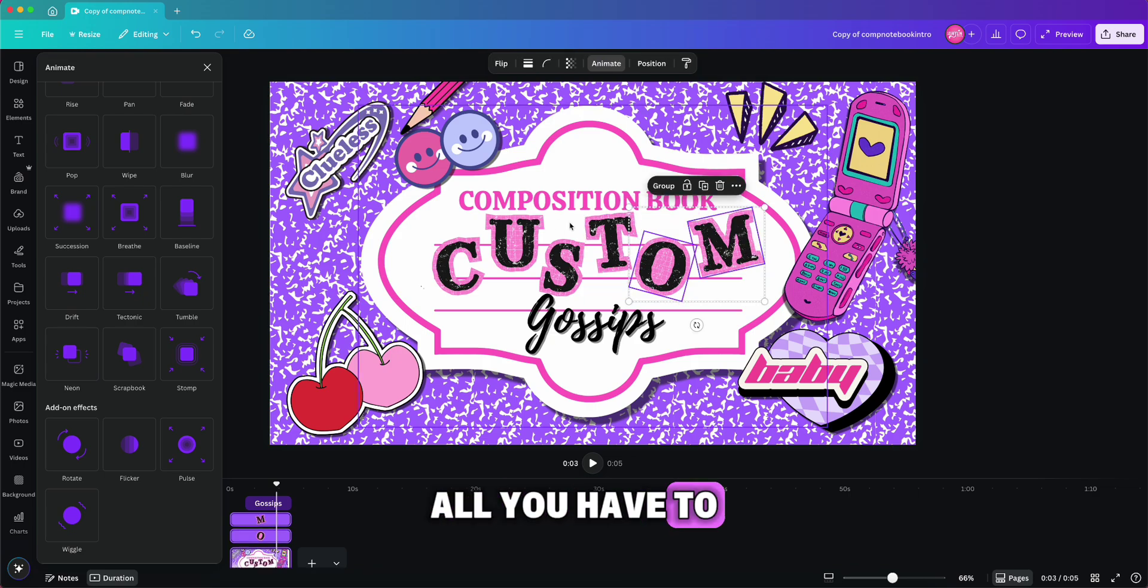
{"action": "left_click", "coordinate": [561, 272], "text": "shift"}
{"action": "left_click", "coordinate": [457, 266], "text": "shift"}
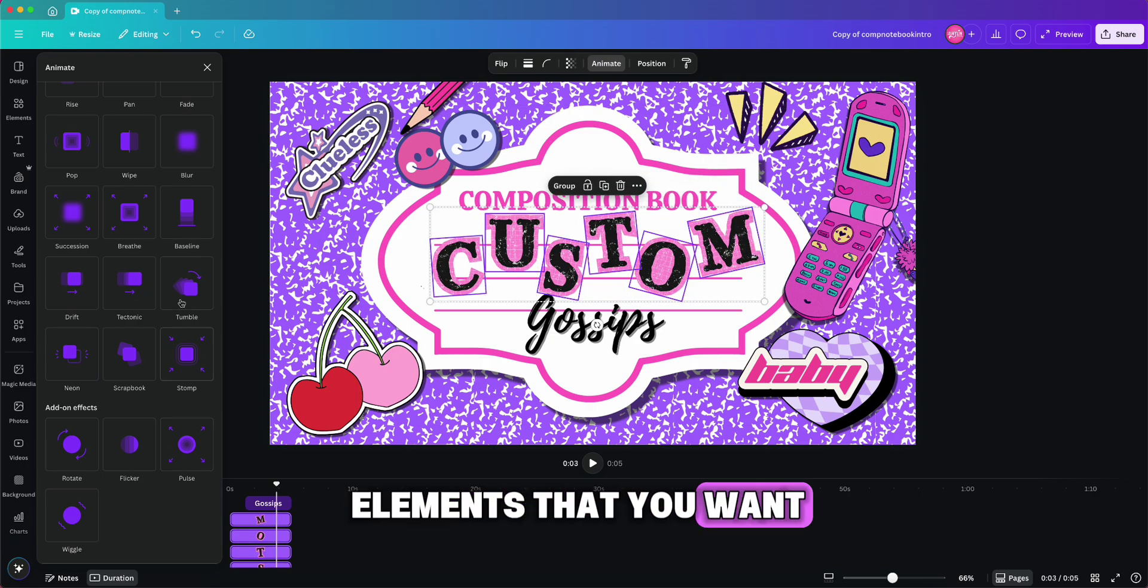
{"action": "left_click", "coordinate": [123, 371]}
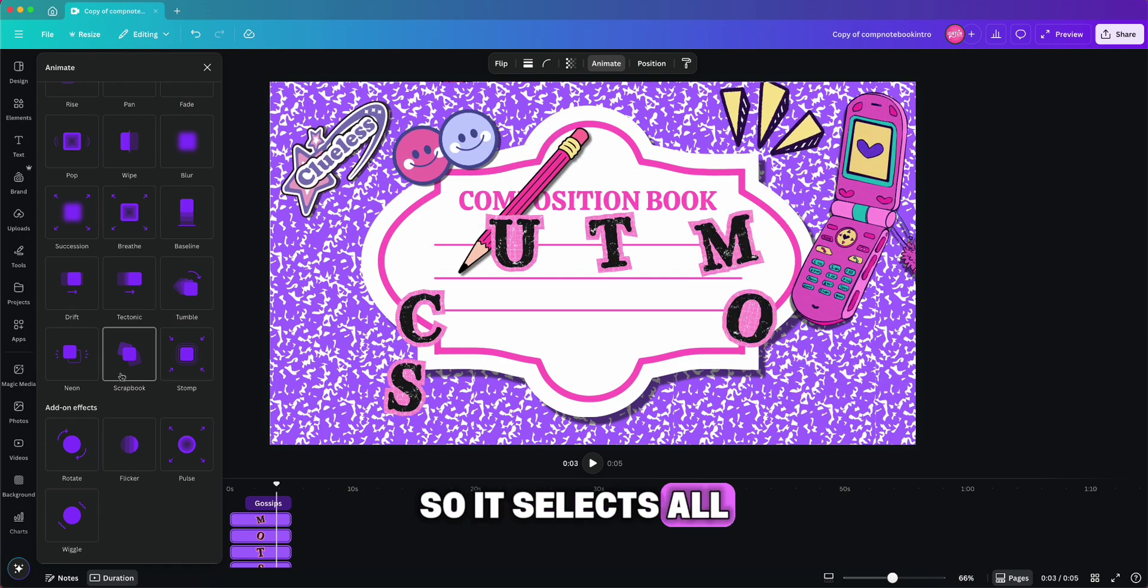
{"action": "left_click", "coordinate": [121, 376]}
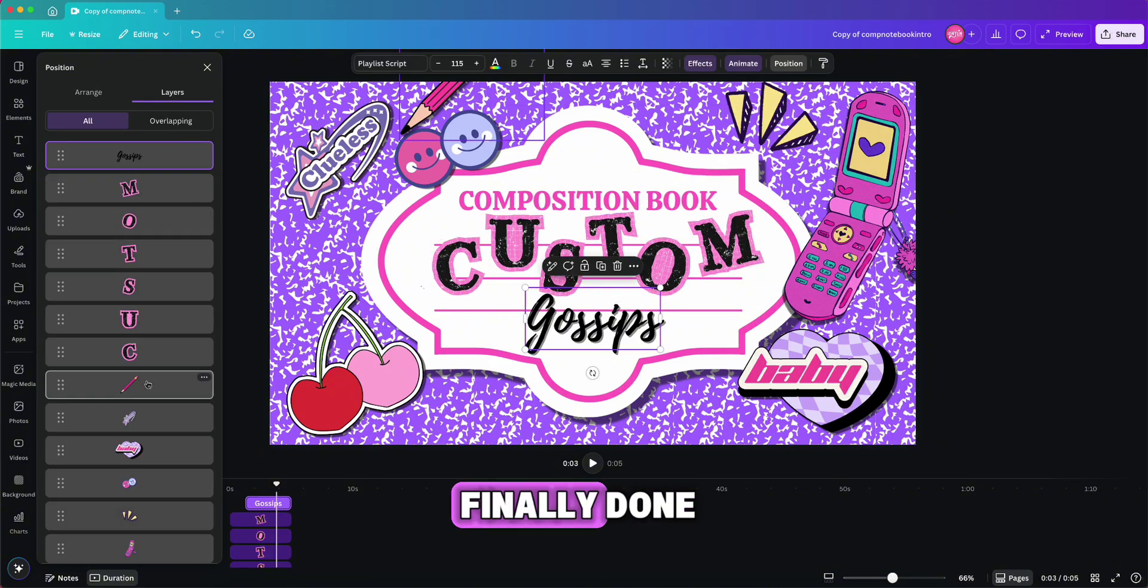
Move the pencil sticker layer to the top, then replay the intro from 0:00.
{"action": "left_click", "coordinate": [146, 384]}
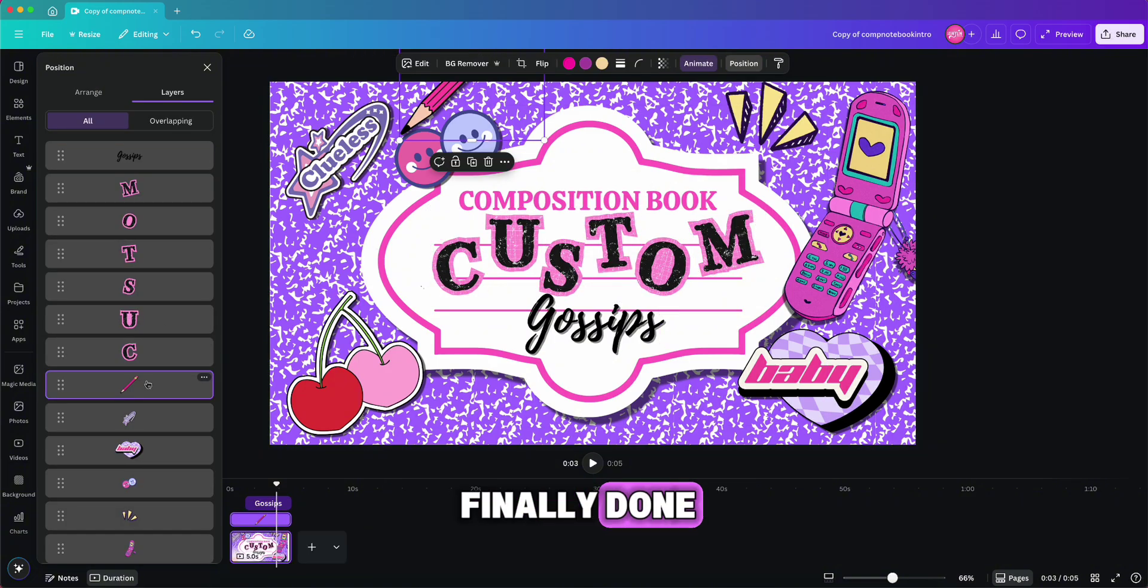
{"action": "left_click_drag", "start_coordinate": [146, 385], "coordinate": [159, 153]}
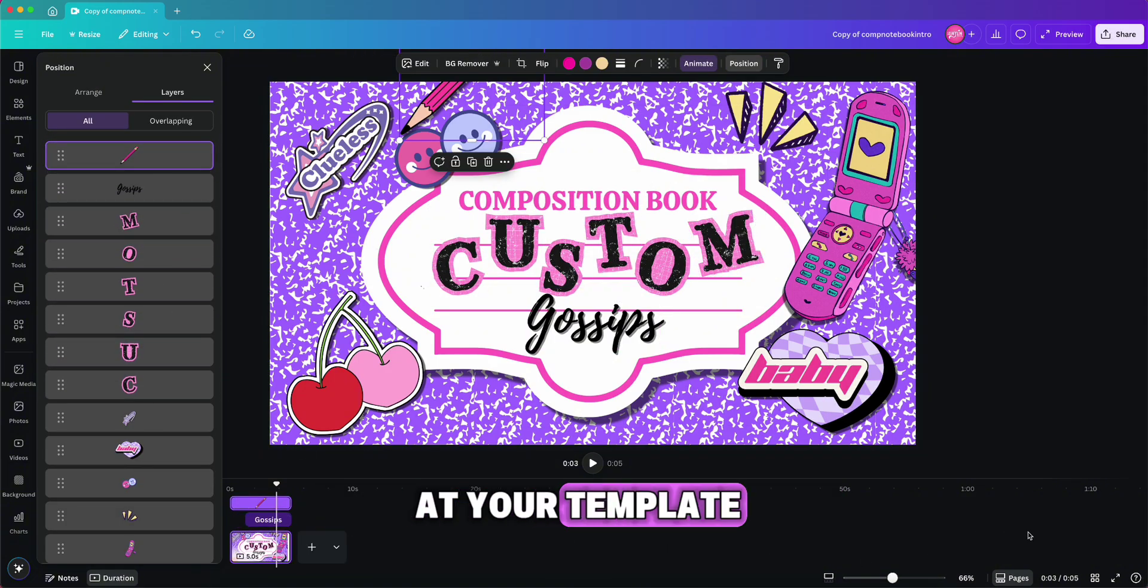
{"action": "left_click", "coordinate": [232, 492]}
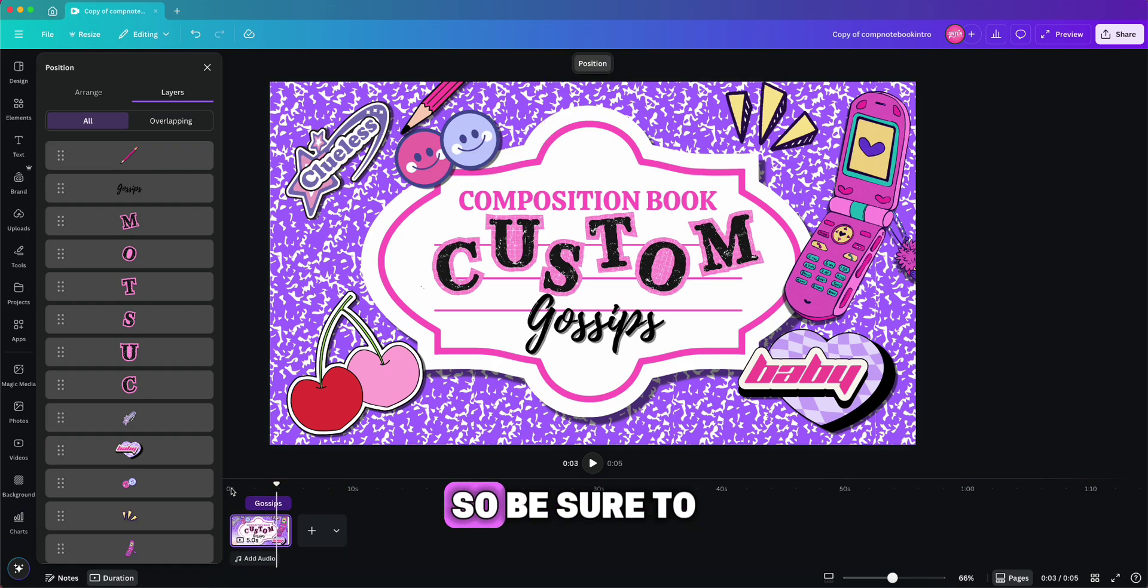
{"action": "left_click", "coordinate": [232, 490]}
{"action": "left_click", "coordinate": [587, 461]}
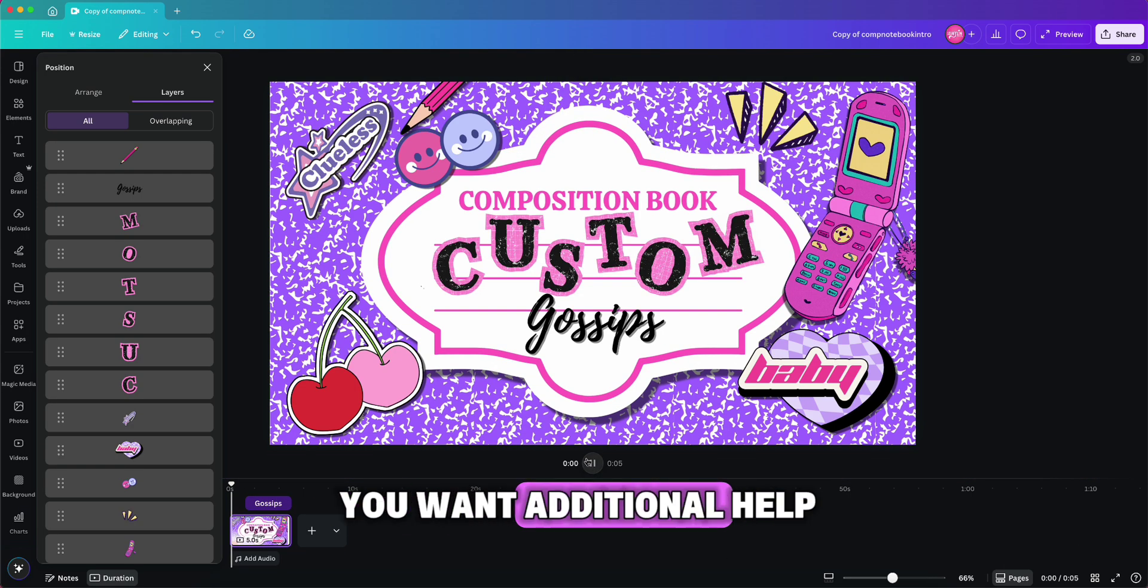